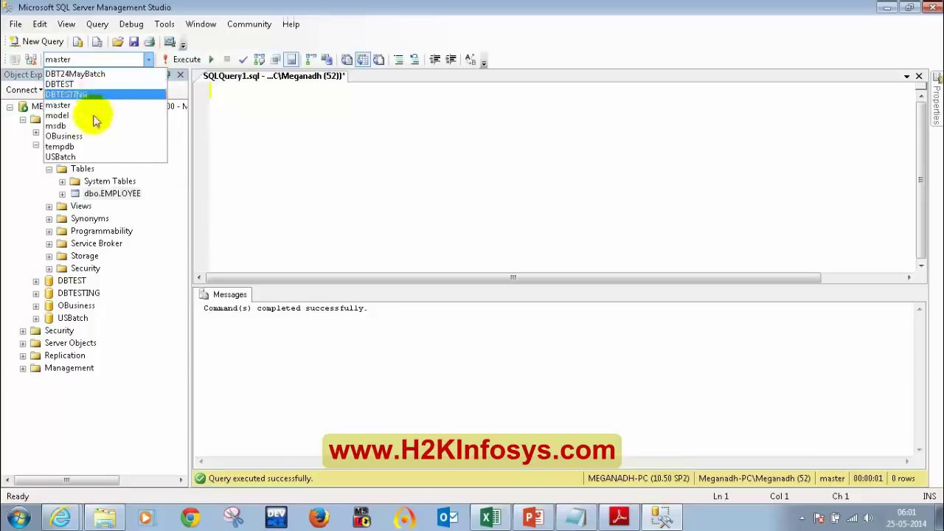
With DBT24MayBatch selected, write DROP TABLE EMPLOYEE, highlight it and execute it
click(87, 74)
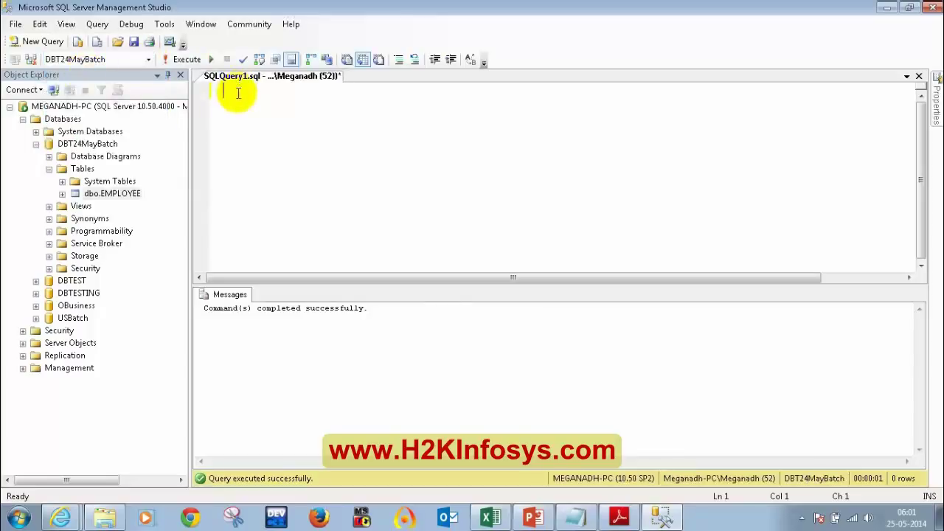
text(ABLE )
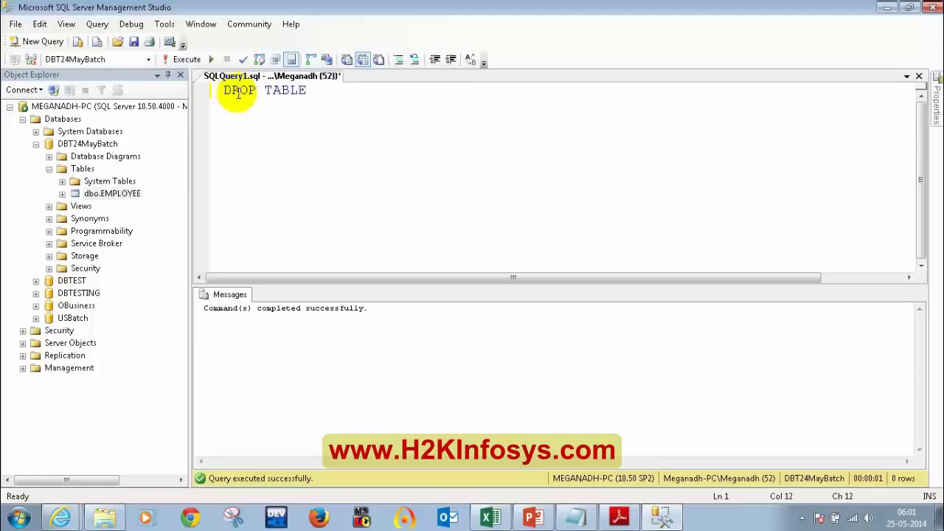
text(EMPLOYEE)
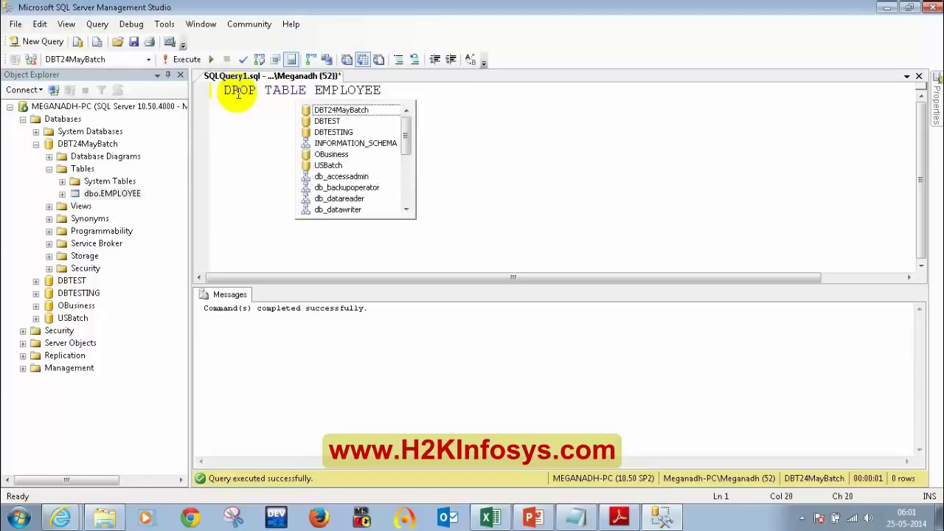
click(248, 131)
drag(380, 90, 357, 90)
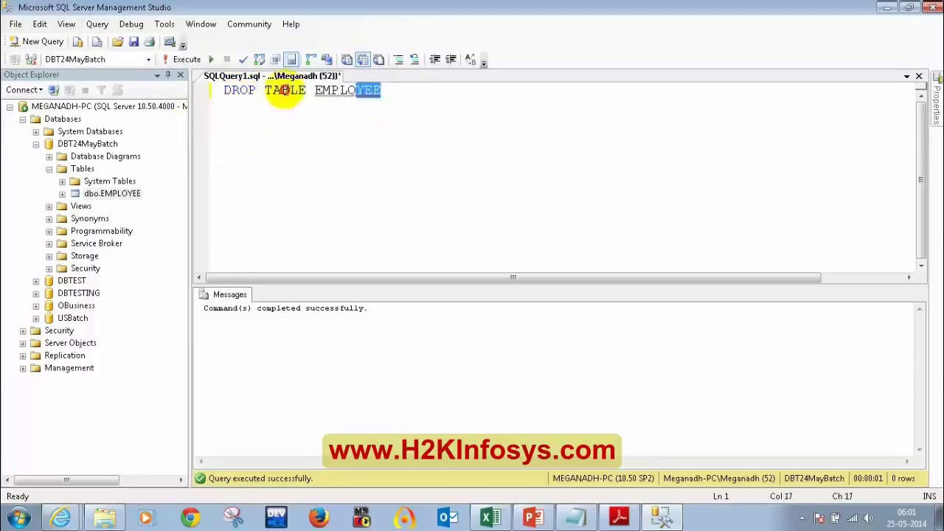
drag(284, 95, 223, 90)
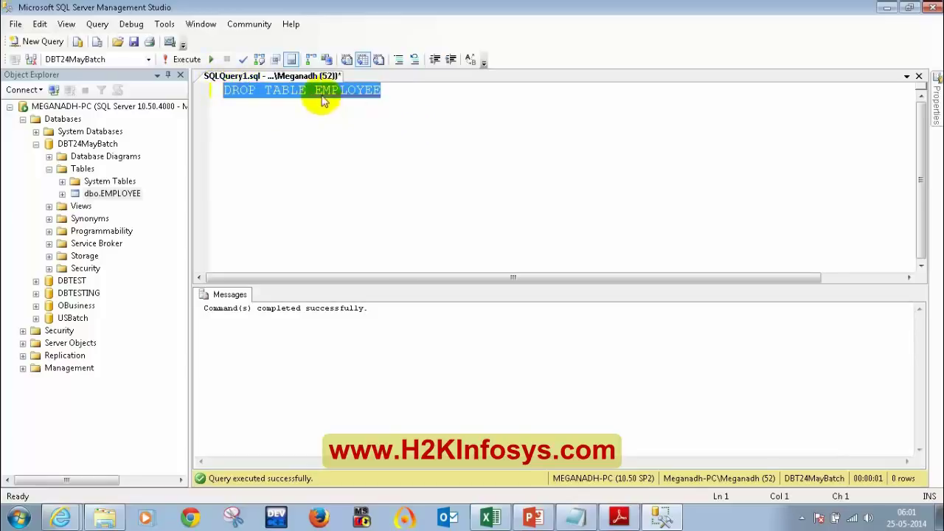
click(321, 96)
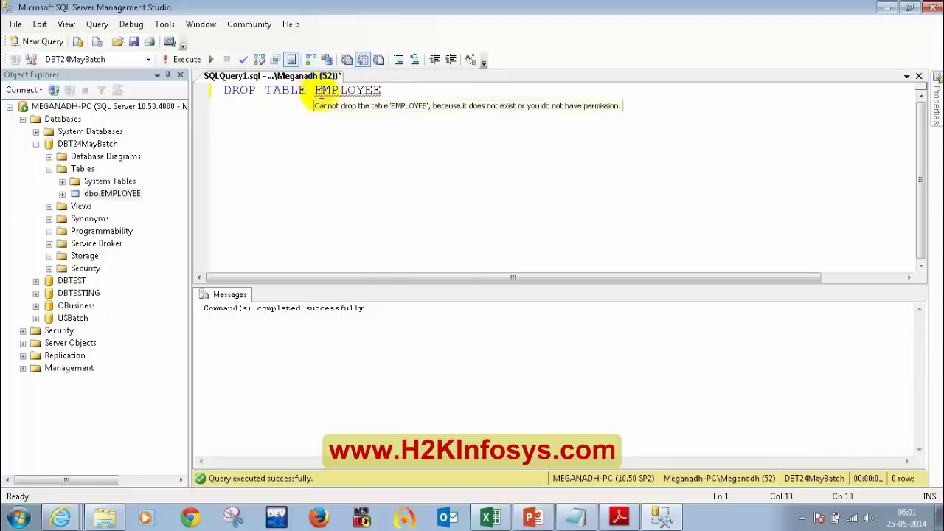
click(340, 94)
drag(399, 95, 211, 85)
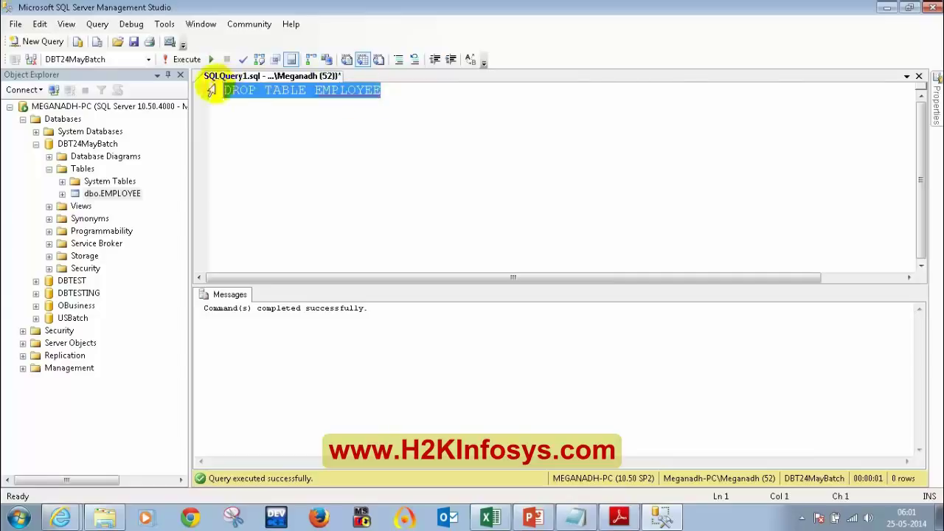
click(177, 65)
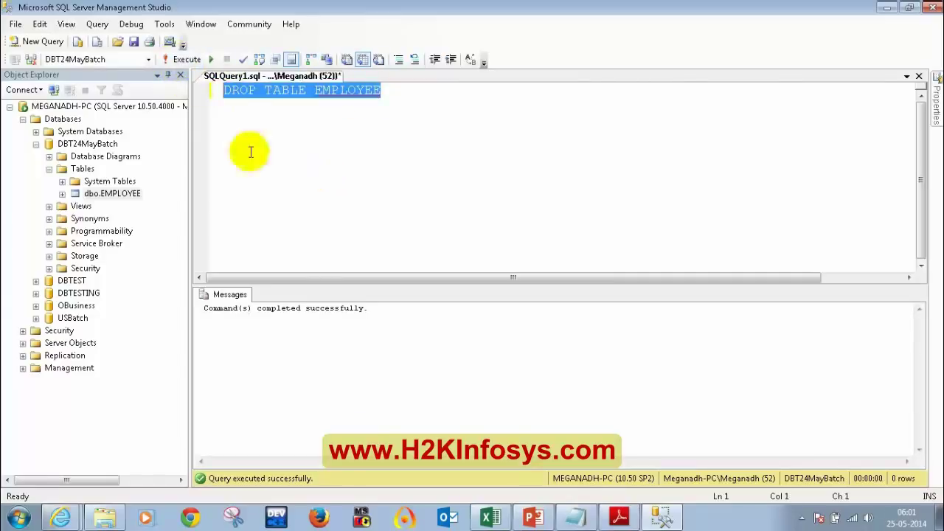
Refresh the Tables folder under DBT24MayBatch and re-expand it to check for EMPLOYEE
right_click(81, 169)
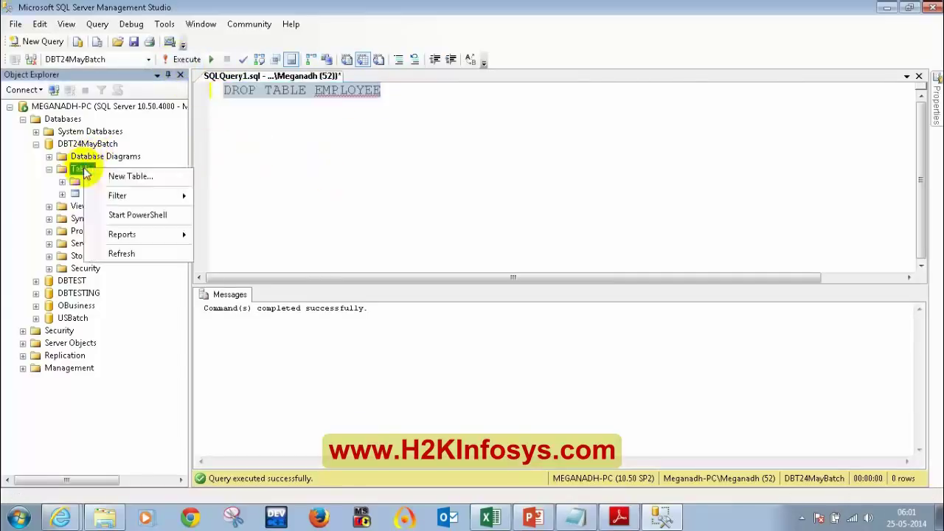
click(112, 253)
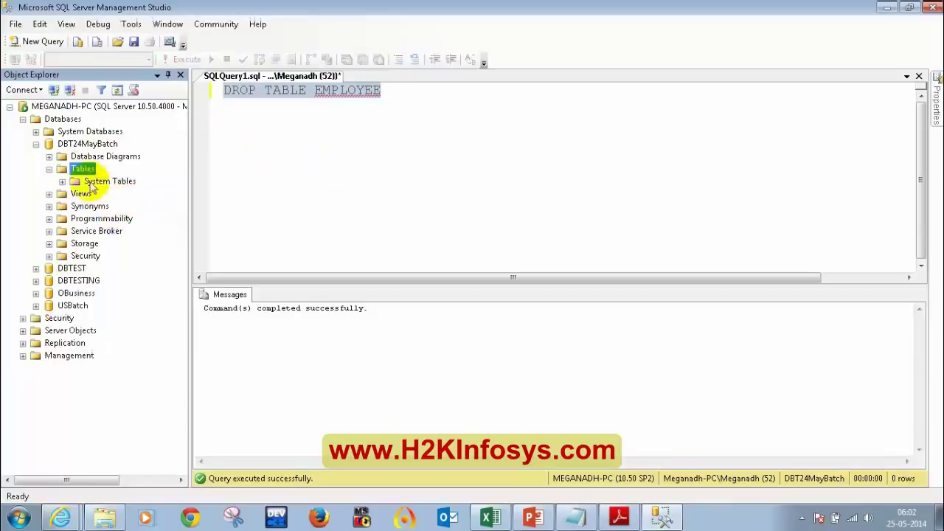
click(49, 170)
click(49, 169)
Delete the DROP TABLE EMPLOYEE statement from the query editor
drag(384, 93, 339, 90)
drag(218, 79, 219, 82)
key(Delete)
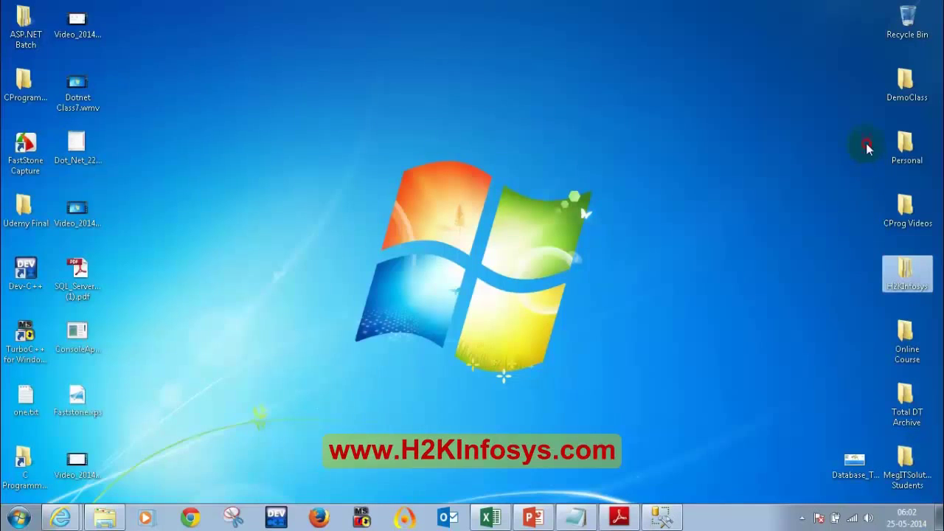
Open T-SQL Querying.pdf from H2KInfosys > DBTesting > Materials in a maximized folder window
double_click(905, 274)
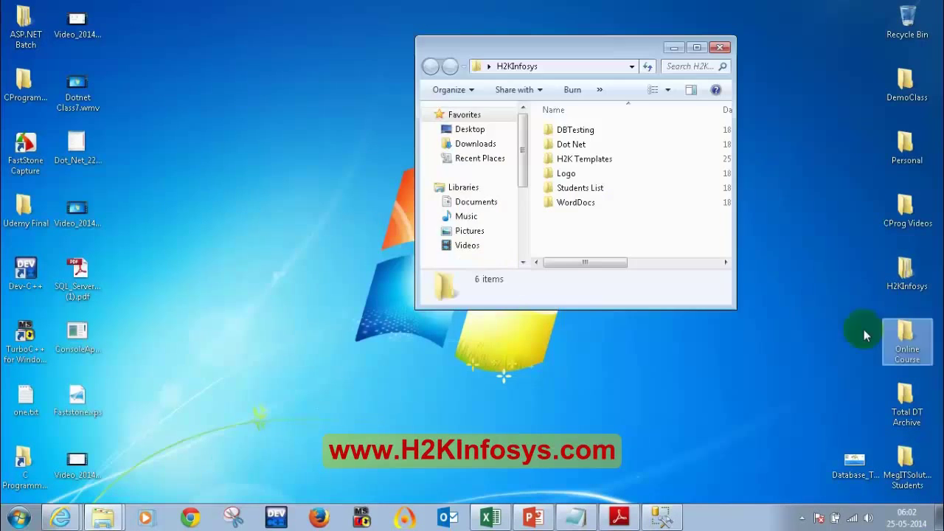
click(696, 47)
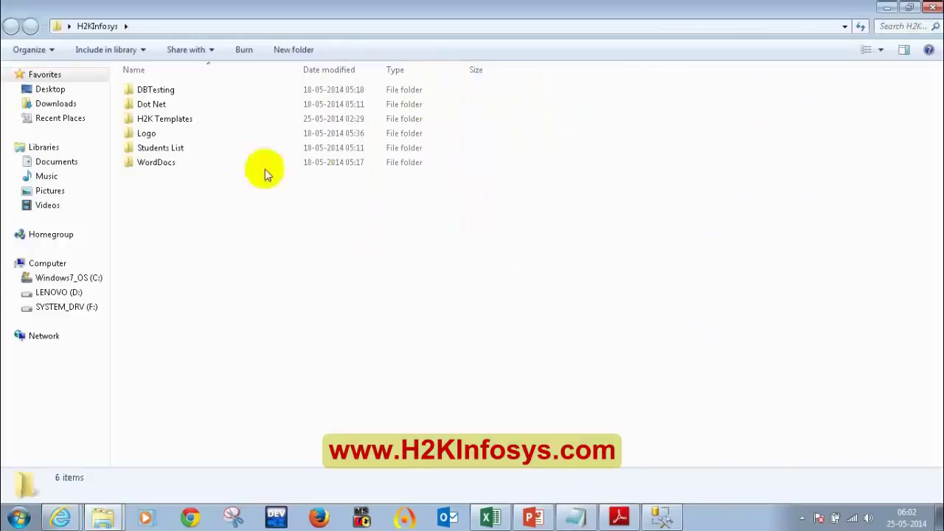
click(156, 93)
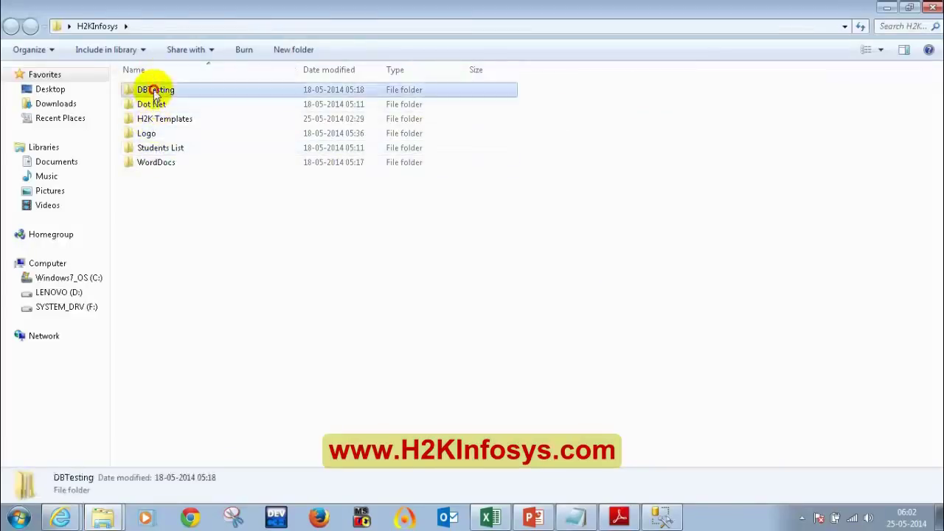
double_click(156, 93)
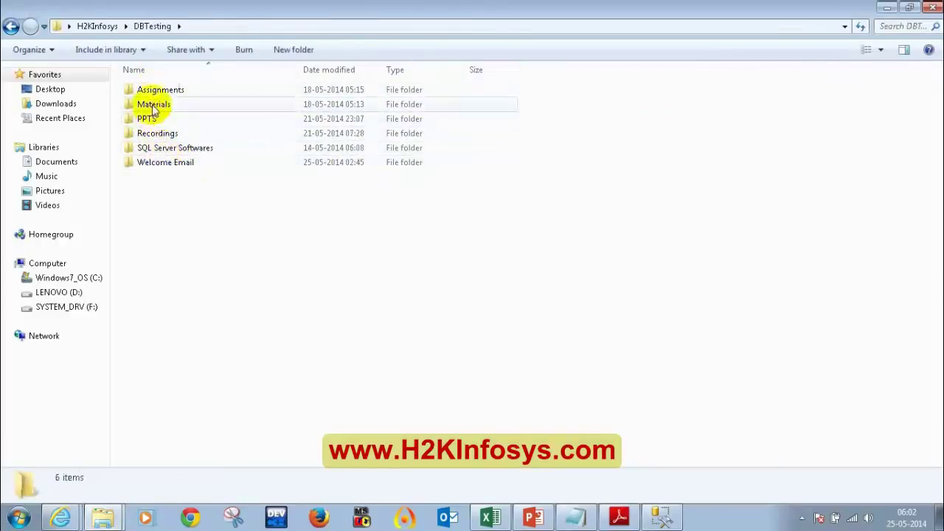
double_click(153, 106)
double_click(176, 108)
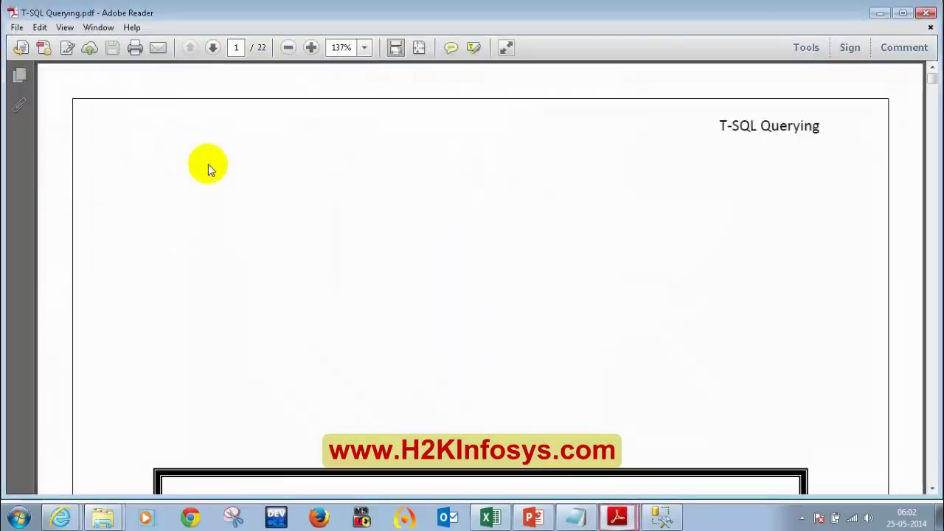
Highlight the Employee table name and its EmpId, FirstName, LastName, Department, Salary and DOB headings
scroll(208, 173, down, 15)
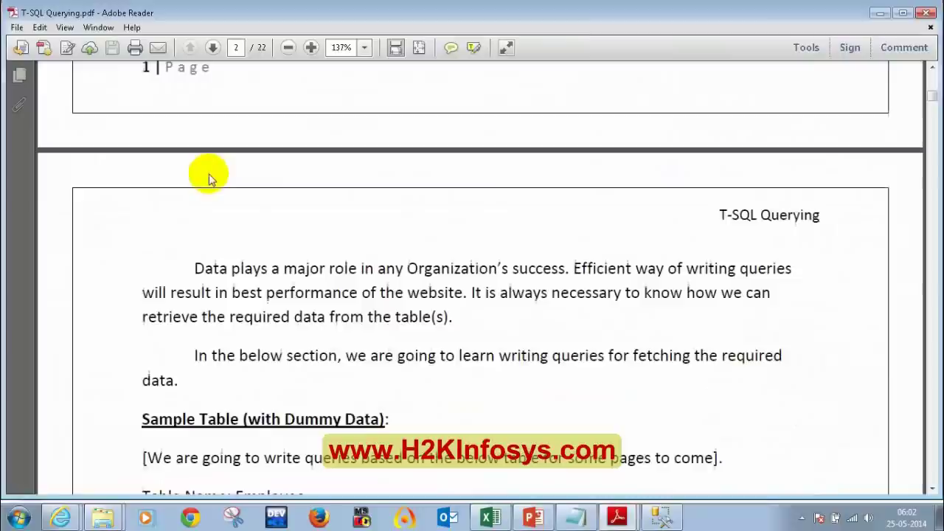
scroll(211, 172, up, 3)
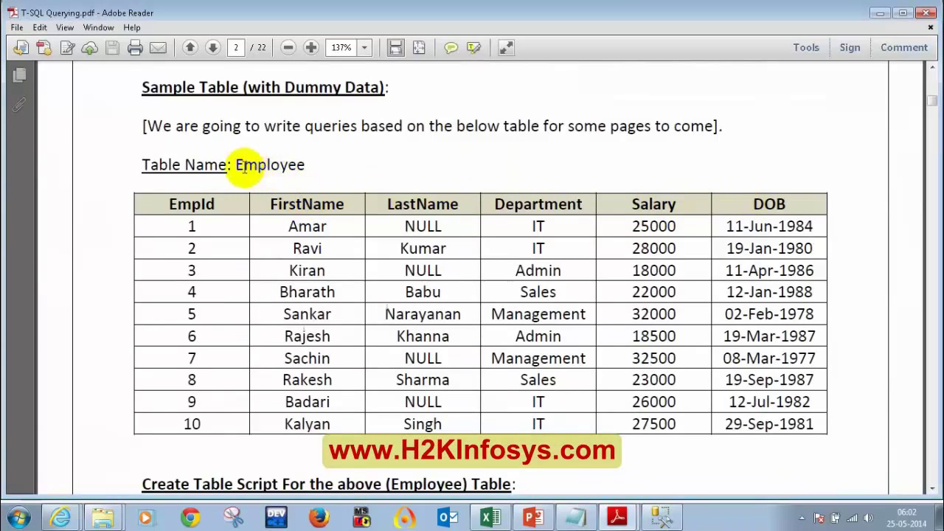
drag(242, 163, 288, 165)
double_click(190, 204)
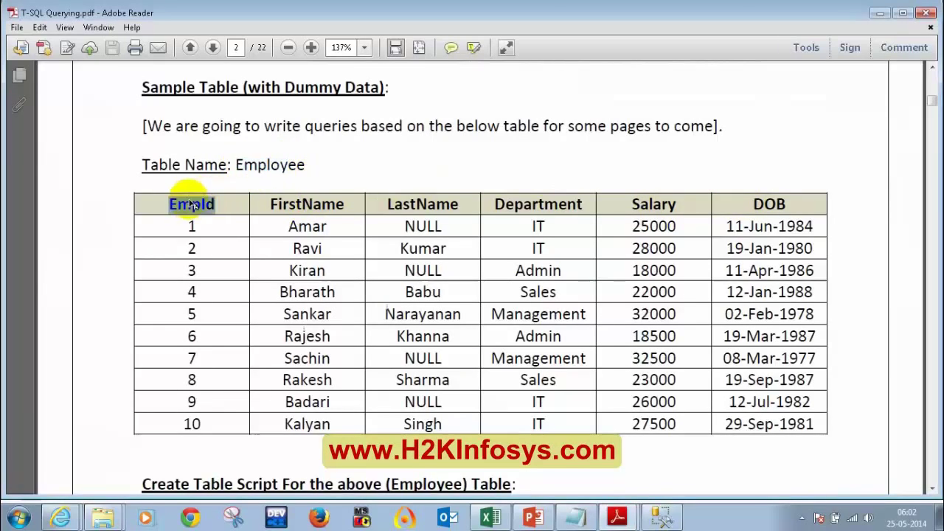
double_click(295, 204)
double_click(426, 205)
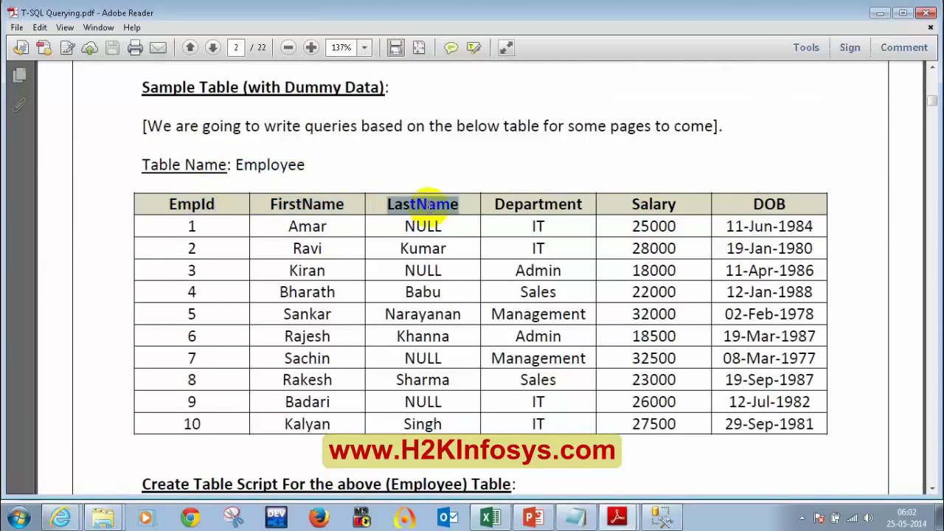
double_click(516, 205)
double_click(658, 204)
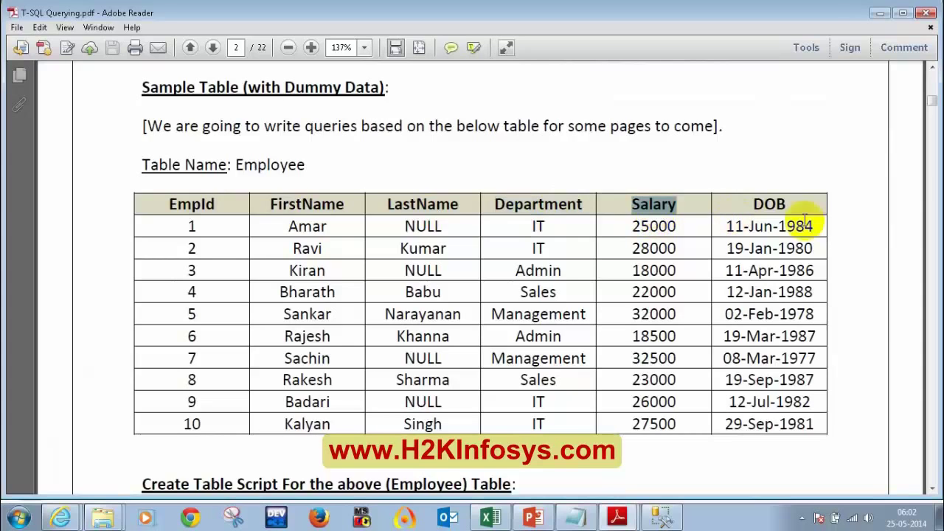
double_click(773, 204)
Scroll down to the CREATE TABLE script, then bring the Excel workbook forward
scroll(382, 212, down, 2)
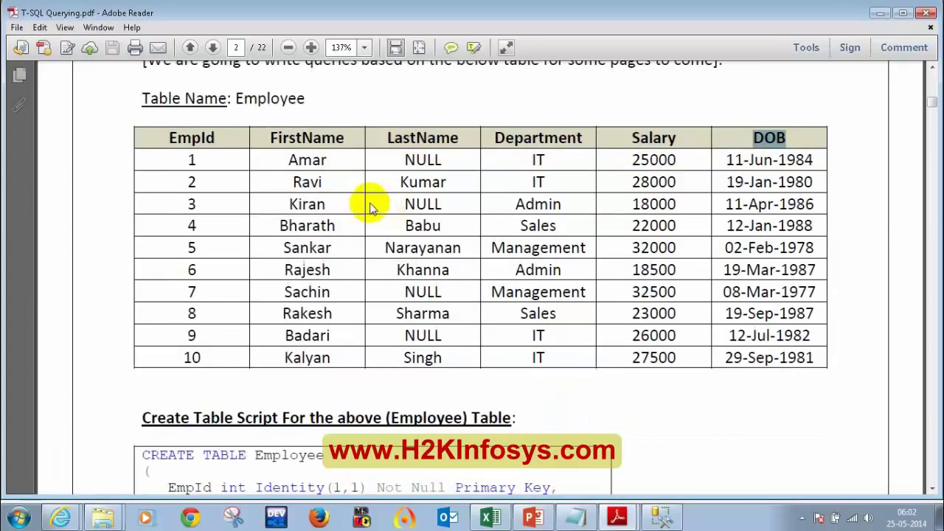
scroll(370, 205, down, 4)
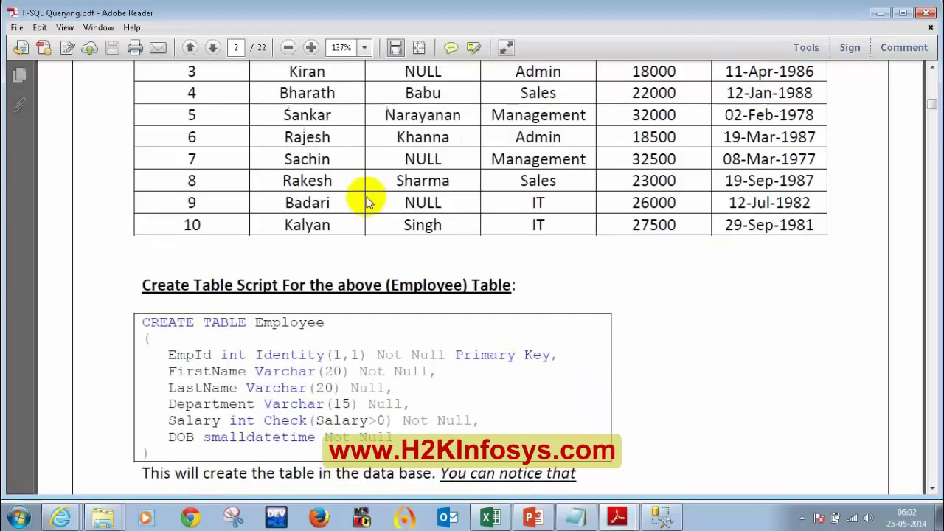
scroll(366, 198, up, 5)
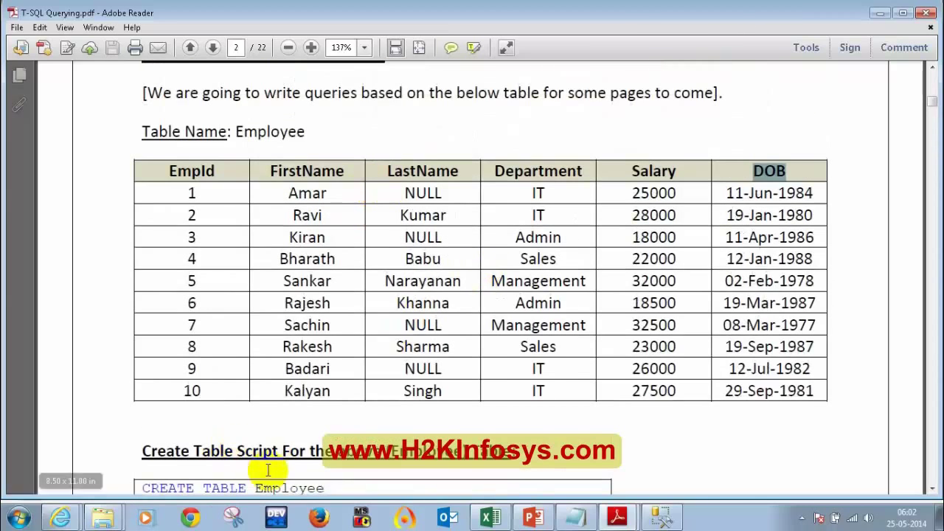
click(496, 519)
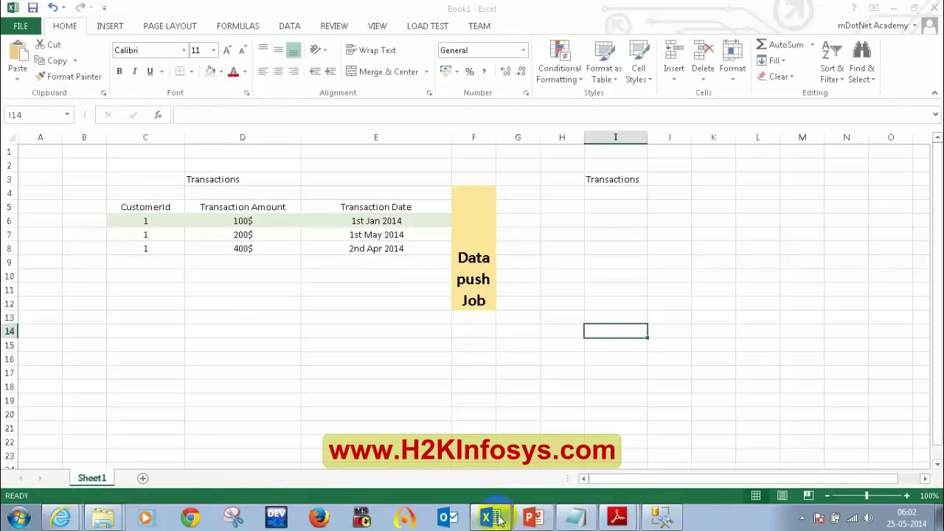
On a new sheet, enter the title Employee in F6 and widen column F
click(141, 477)
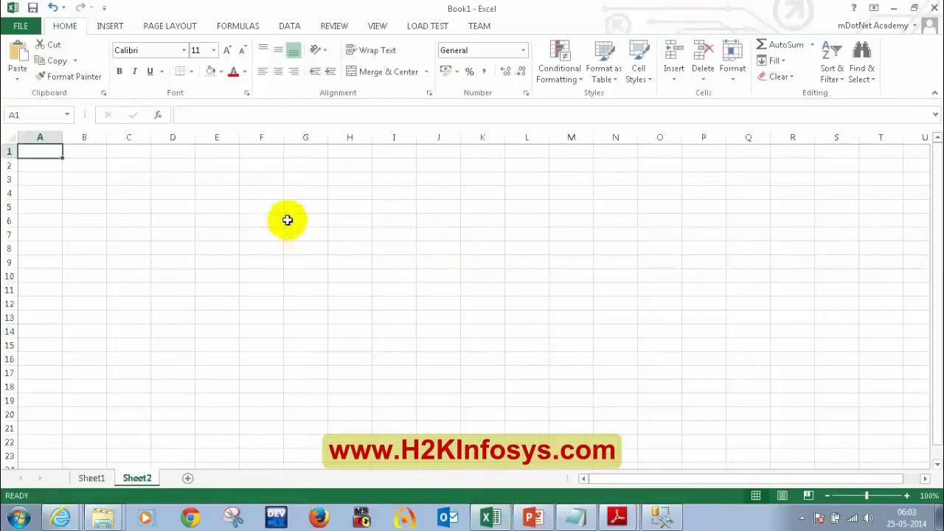
click(291, 220)
click(255, 219)
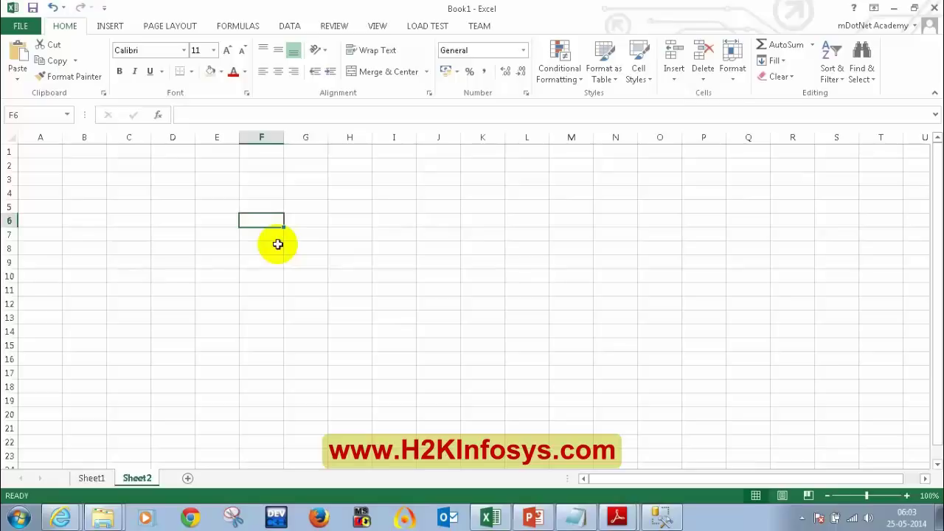
text(eMPLOY)
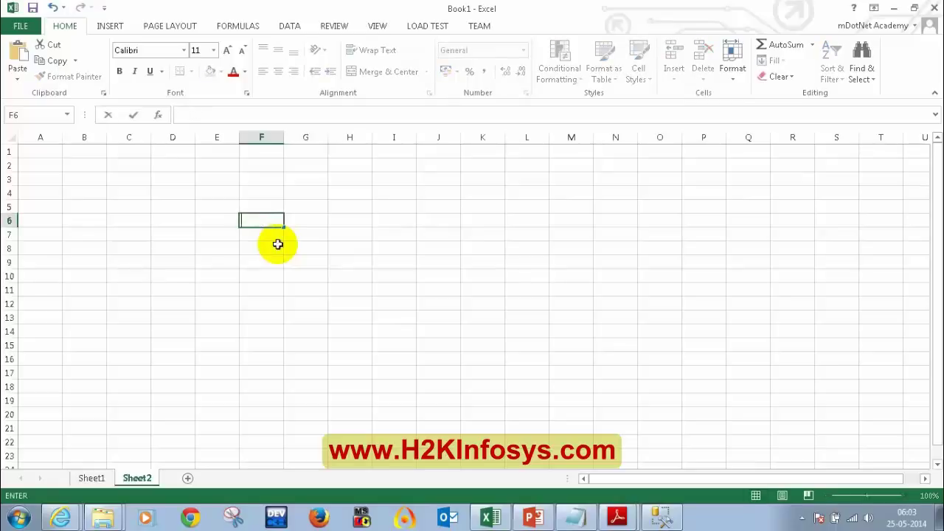
text(ee)
key(Return)
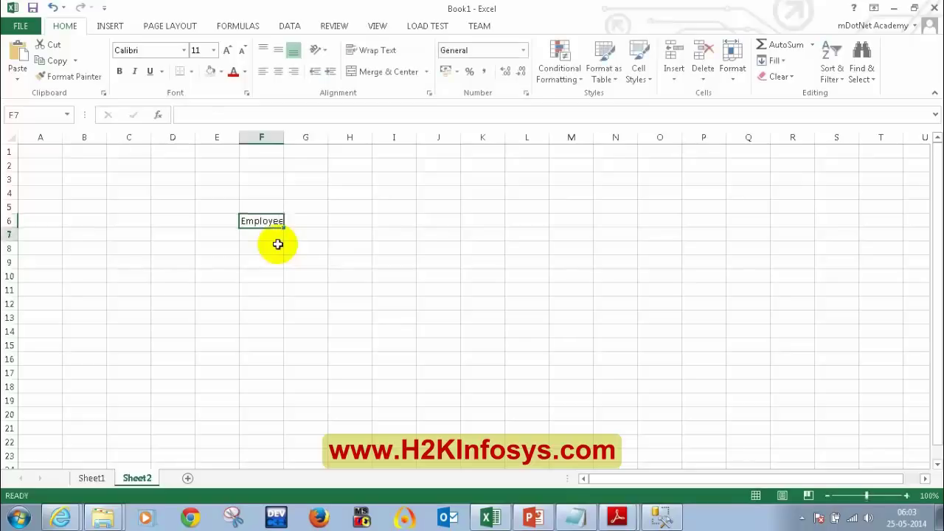
drag(285, 137, 300, 138)
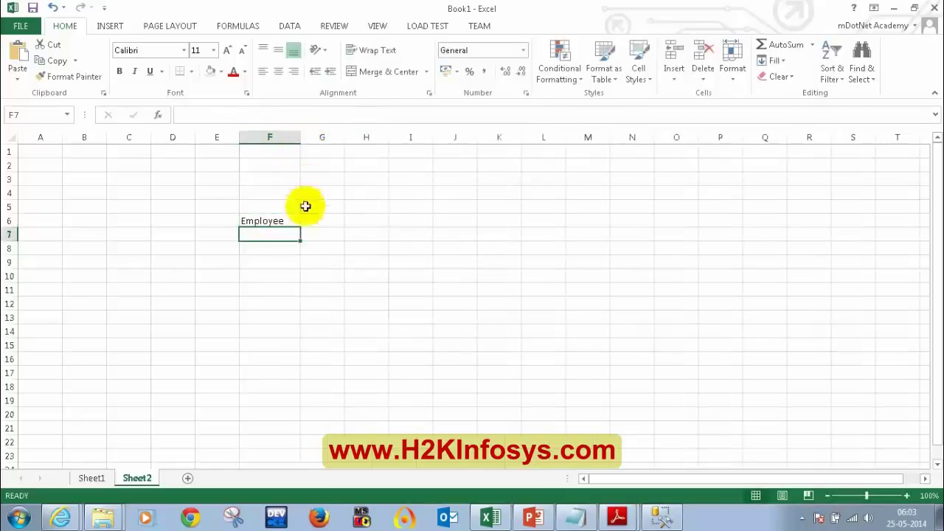
Enter headings EmpId, Fname, Lname and MiddleName (renamed from MiddleInitial) in F8:I8, widening columns
click(272, 246)
text(EmpId)
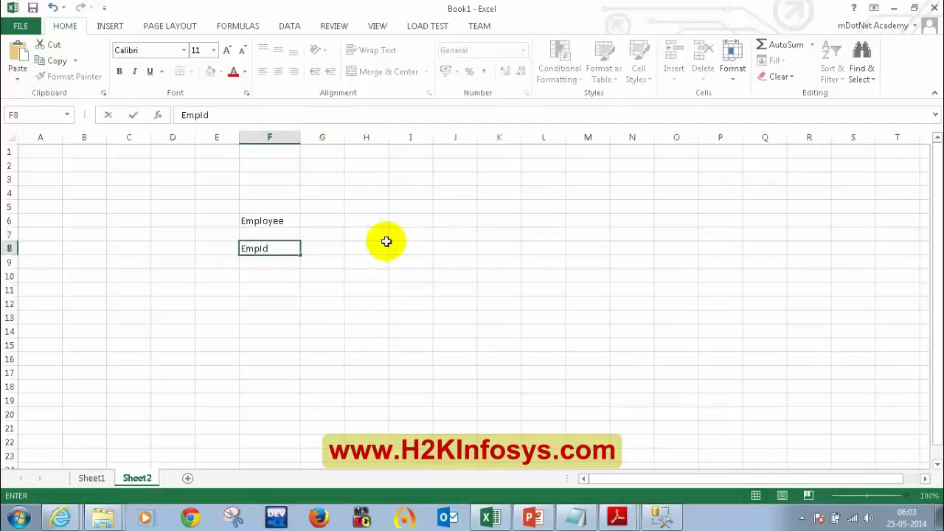
key(Tab)
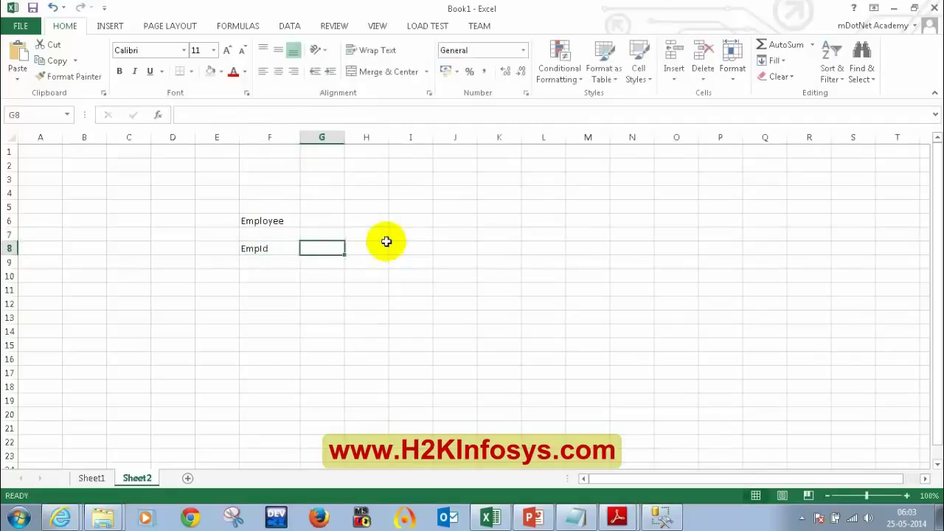
text(E)
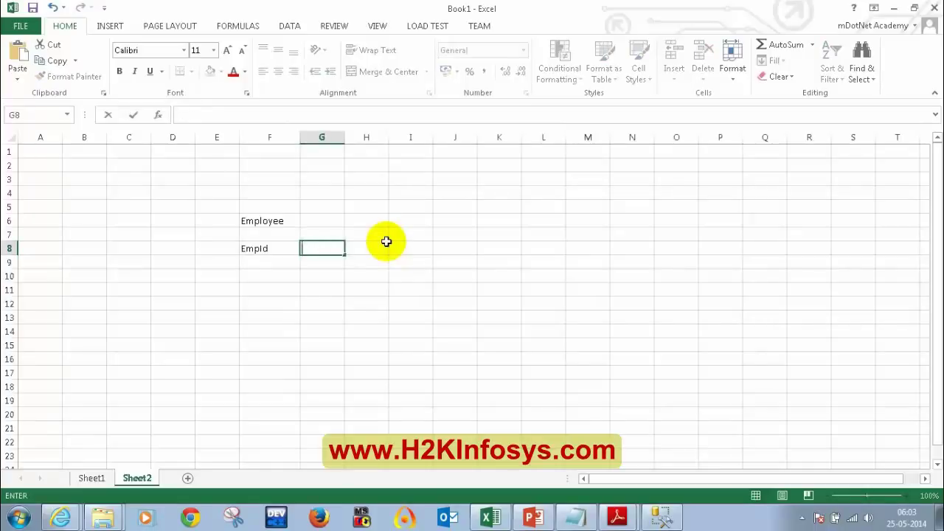
text(NAME)
click(386, 242)
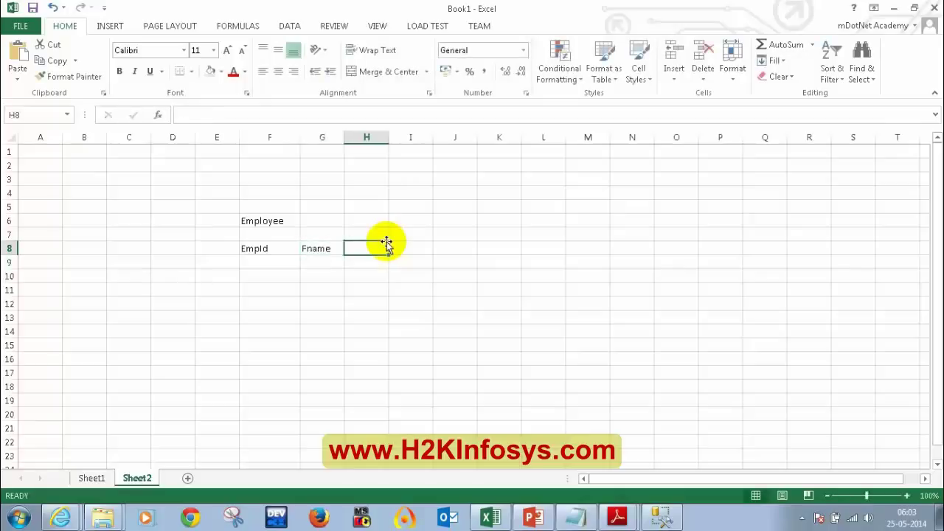
text(LN)
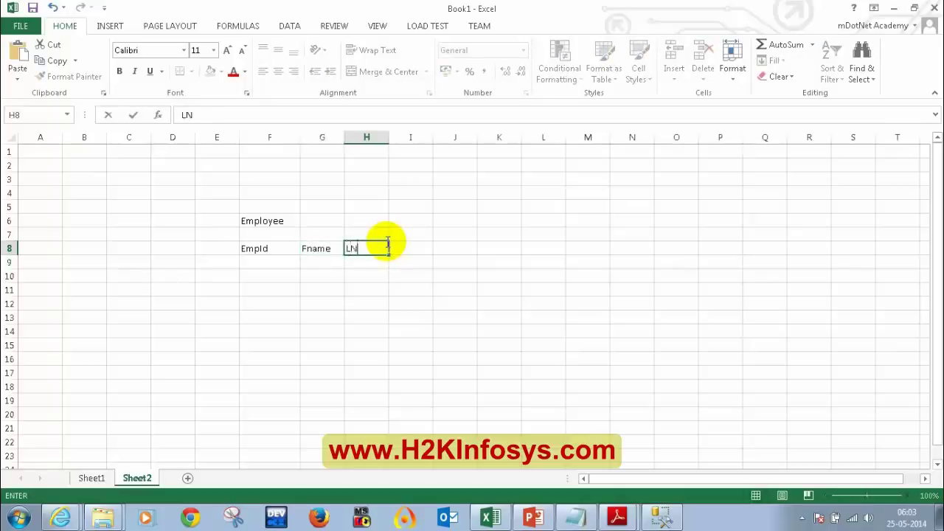
text(ame)
key(Tab)
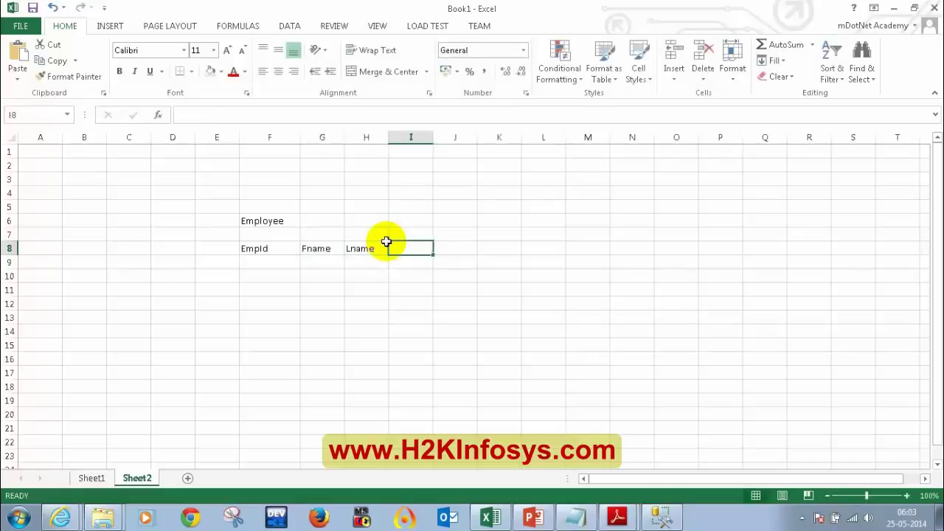
text(Middle)
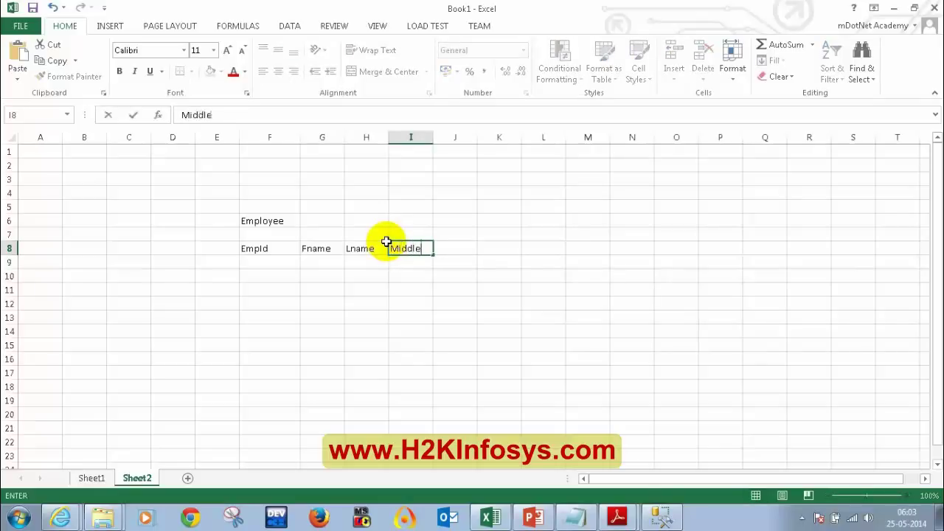
text(Initial)
key(Return)
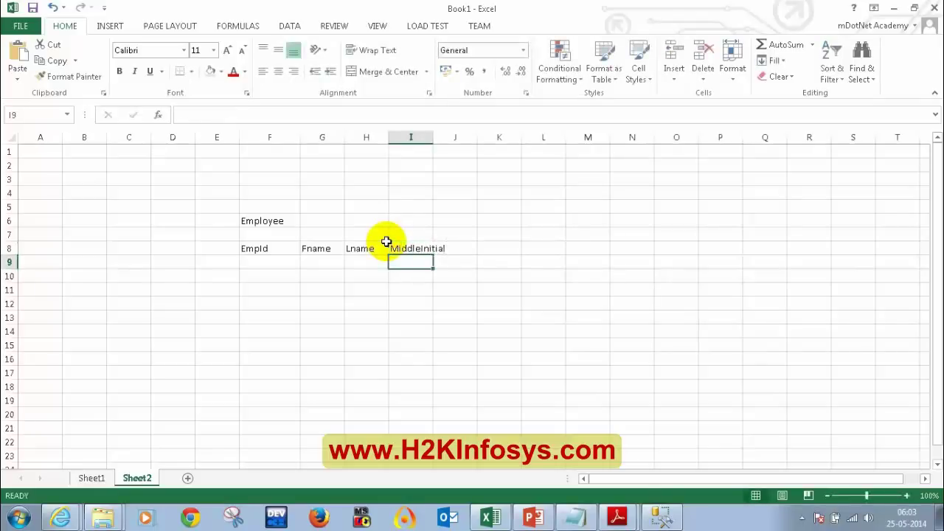
drag(429, 134, 460, 137)
click(426, 248)
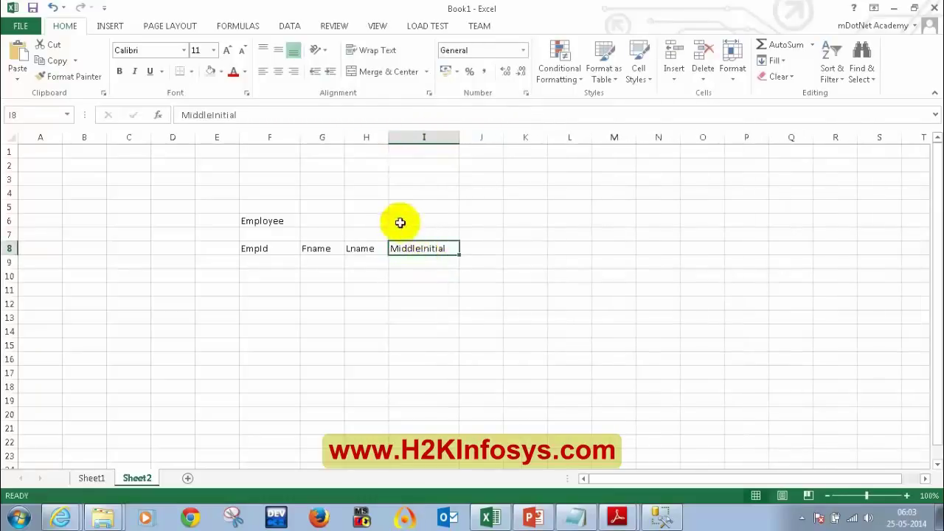
text(Midd)
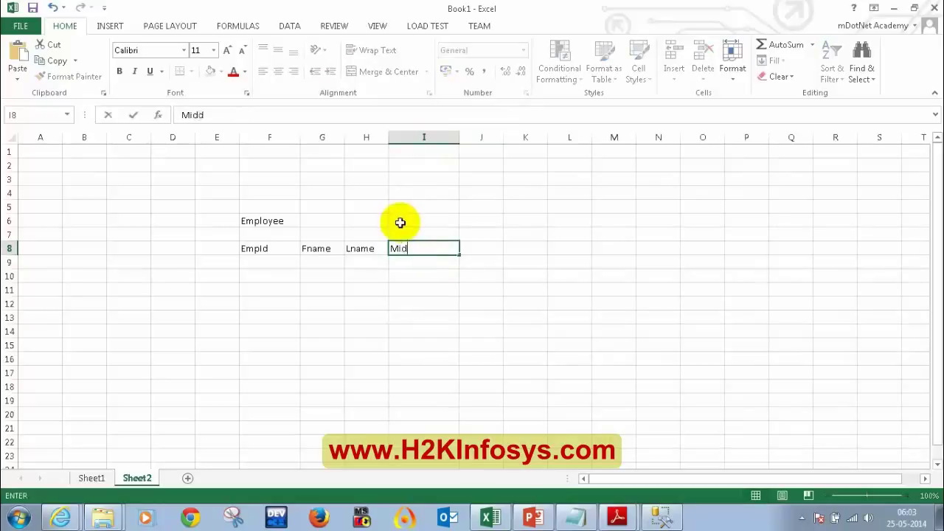
text(leName)
key(Return)
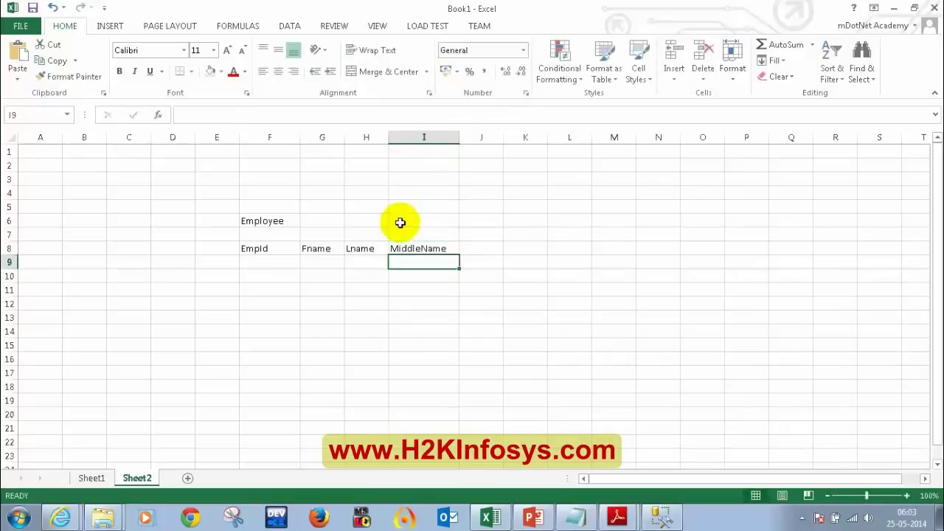
drag(344, 137, 361, 138)
Add headings Salary, DOB, JoinDate and DeptId in J8:M8 and widen column L
click(498, 249)
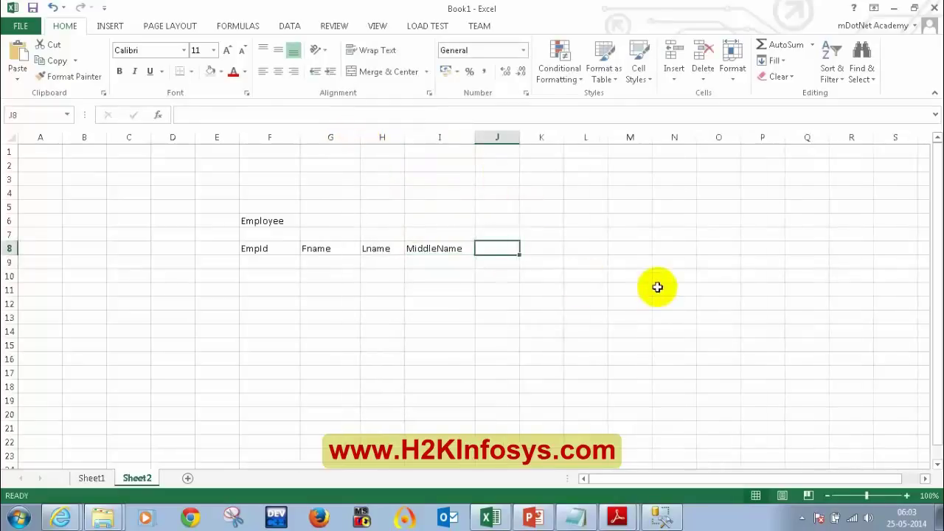
text(Salary)
key(Return)
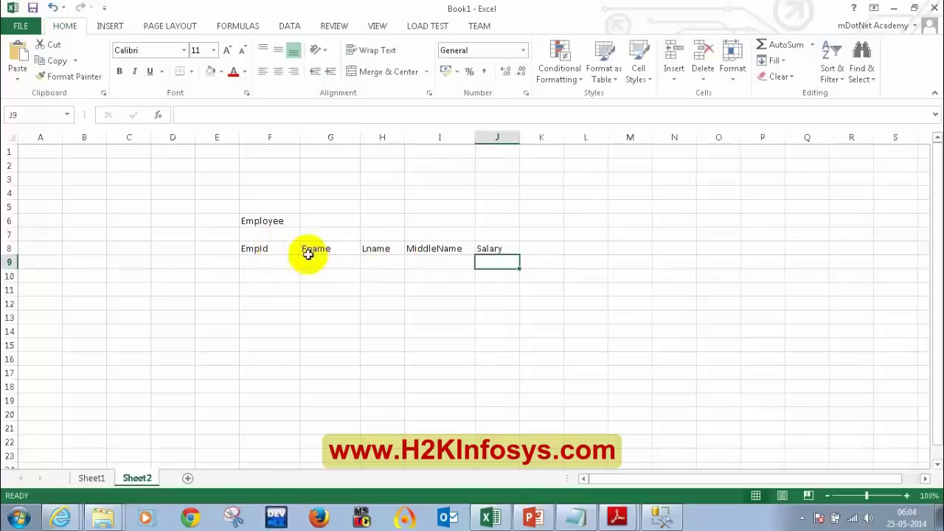
click(546, 250)
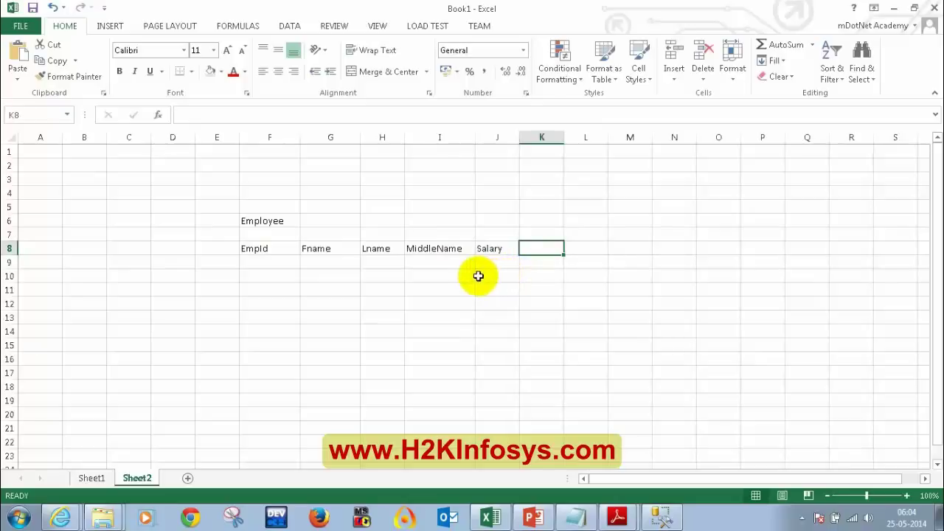
text(DOB)
key(Return)
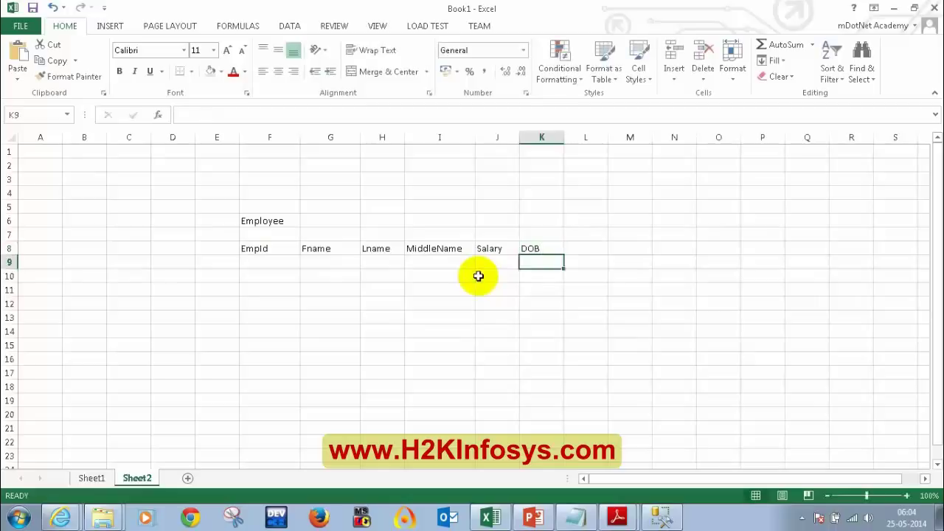
click(575, 249)
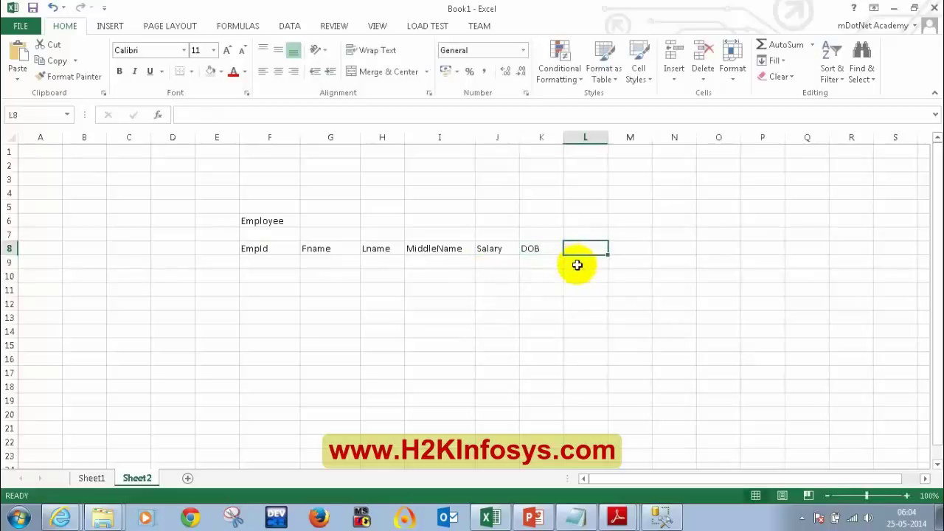
text(H)
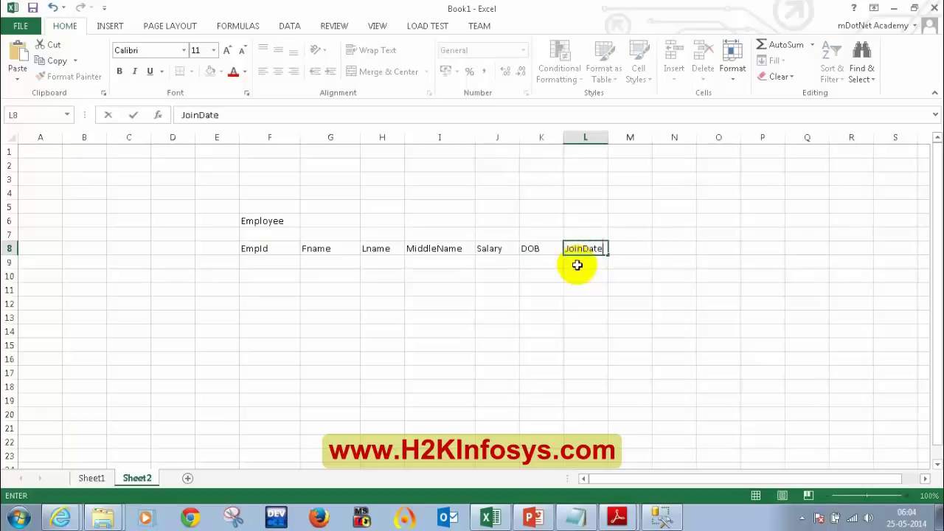
text(oinDate)
click(624, 252)
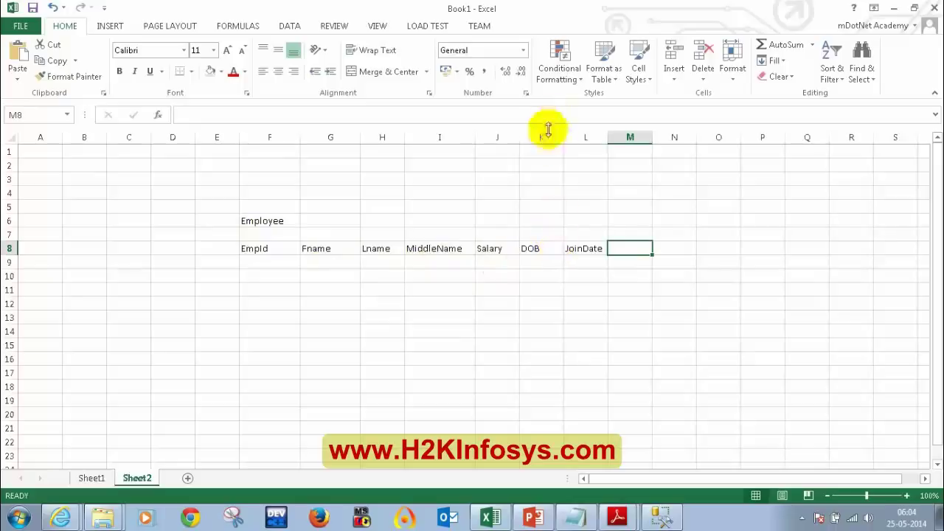
text(DeptId)
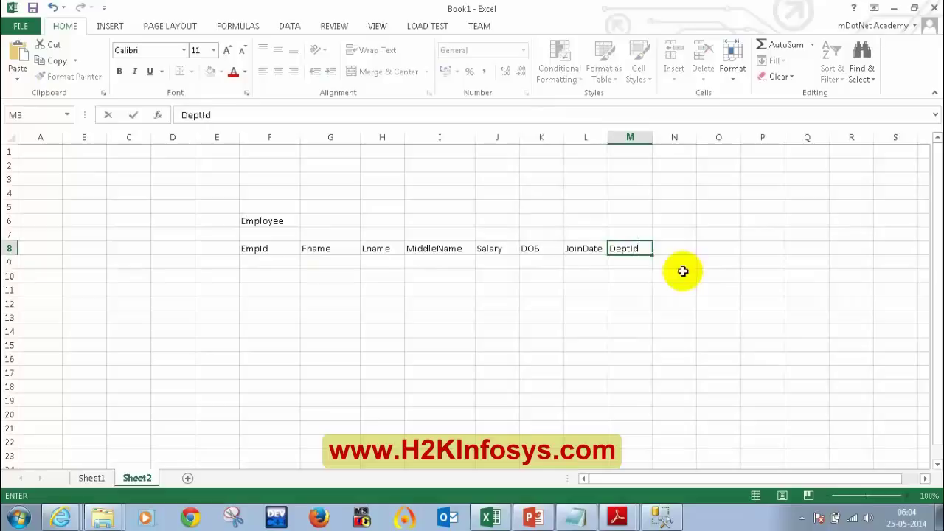
key(Return)
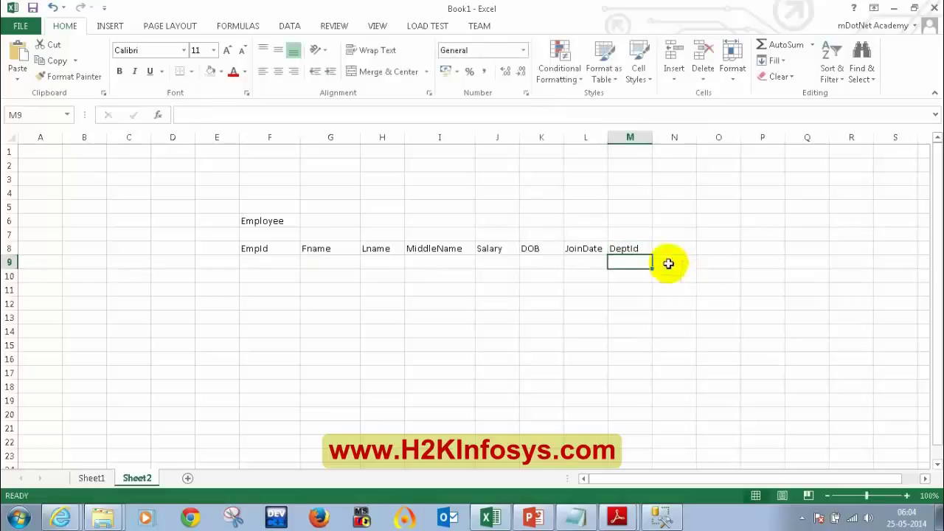
drag(611, 137, 626, 140)
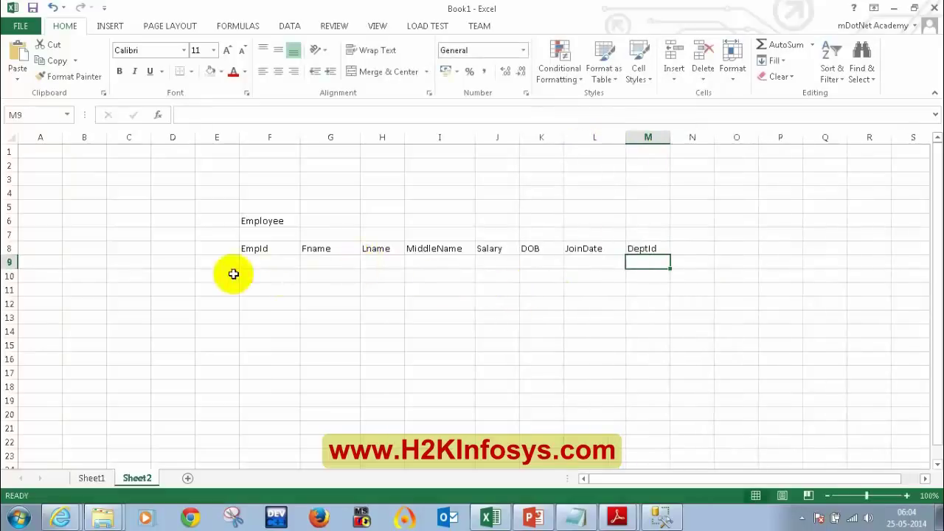
drag(261, 263, 637, 311)
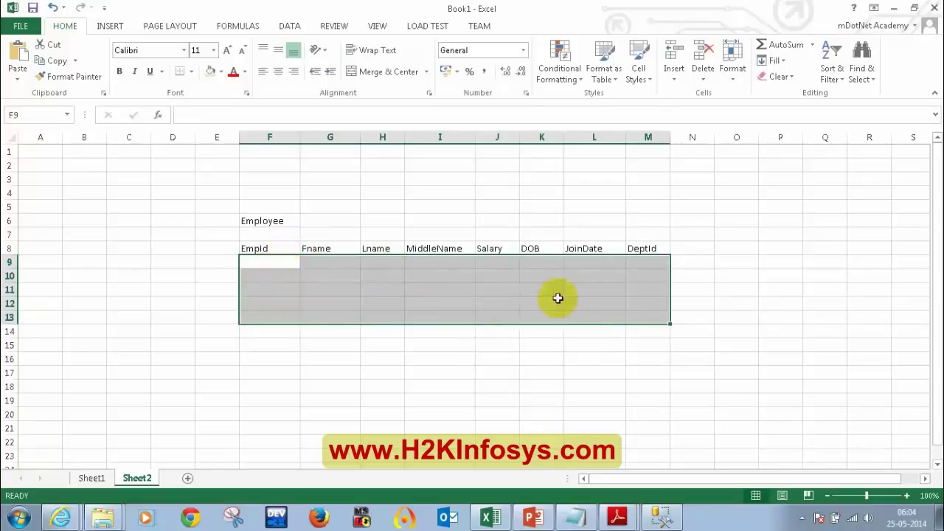
click(273, 262)
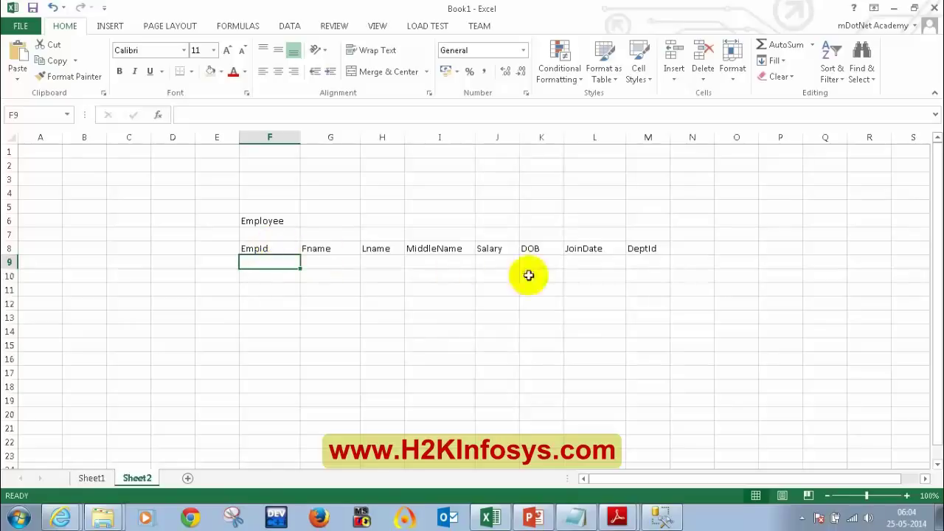
click(332, 137)
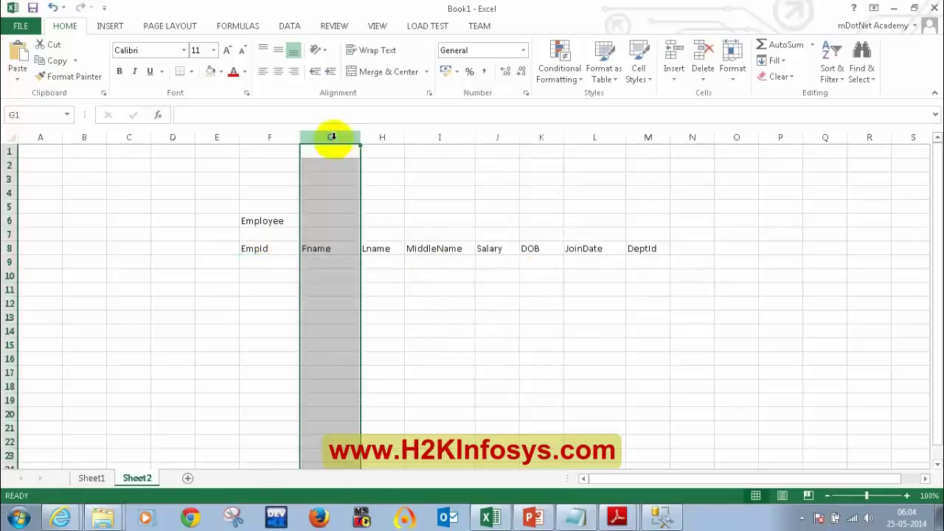
right_click(335, 143)
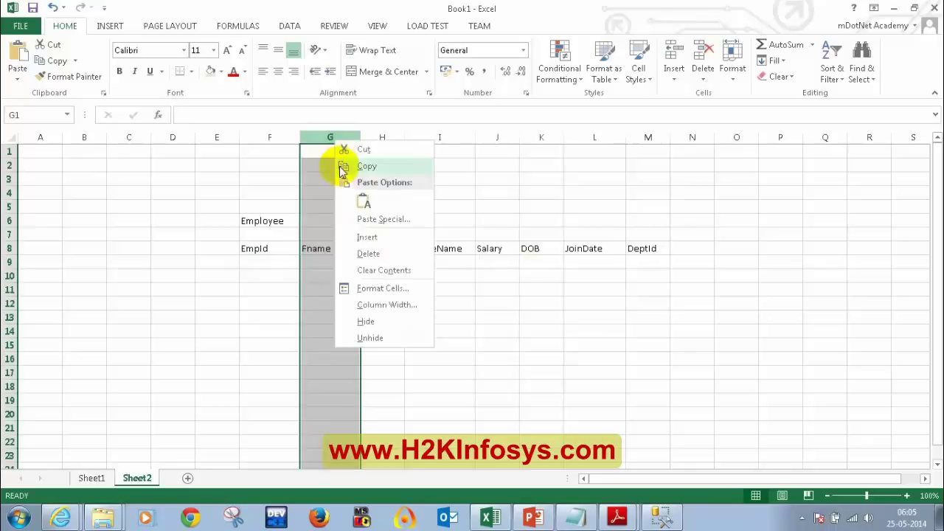
click(360, 237)
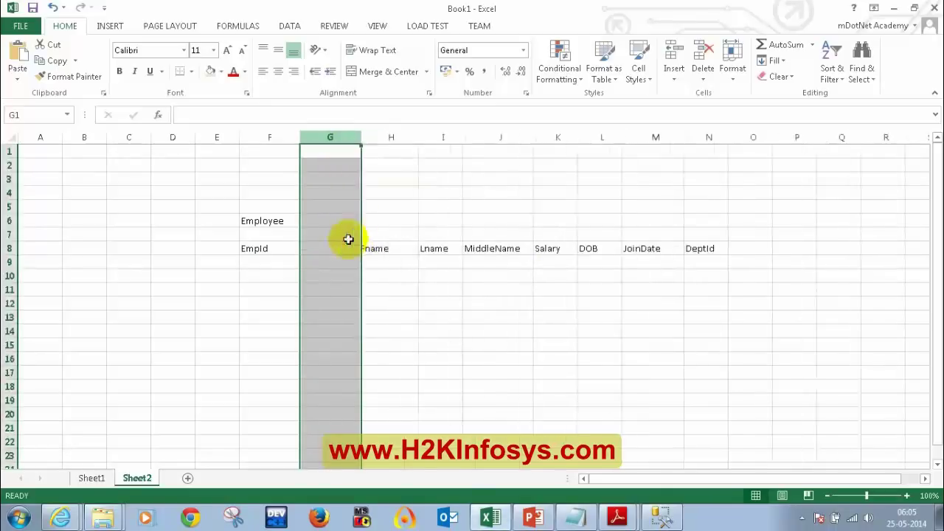
click(340, 247)
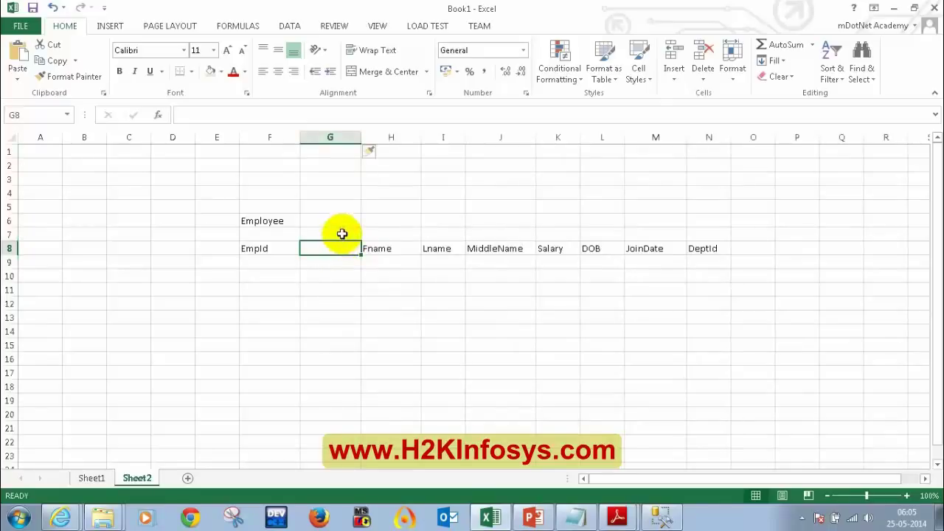
text(Emai)
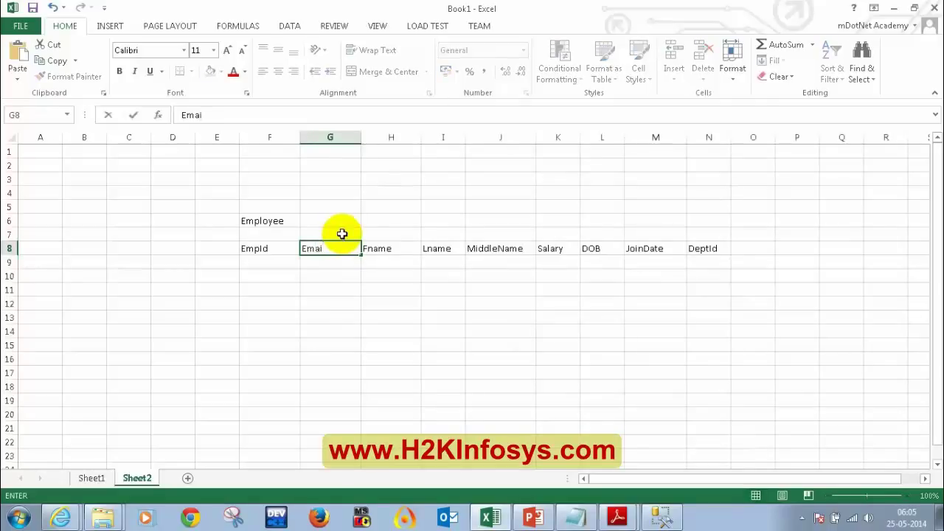
key(BackSpace)
key(BackSpace)
key(BackSpace)
key(BackSpace)
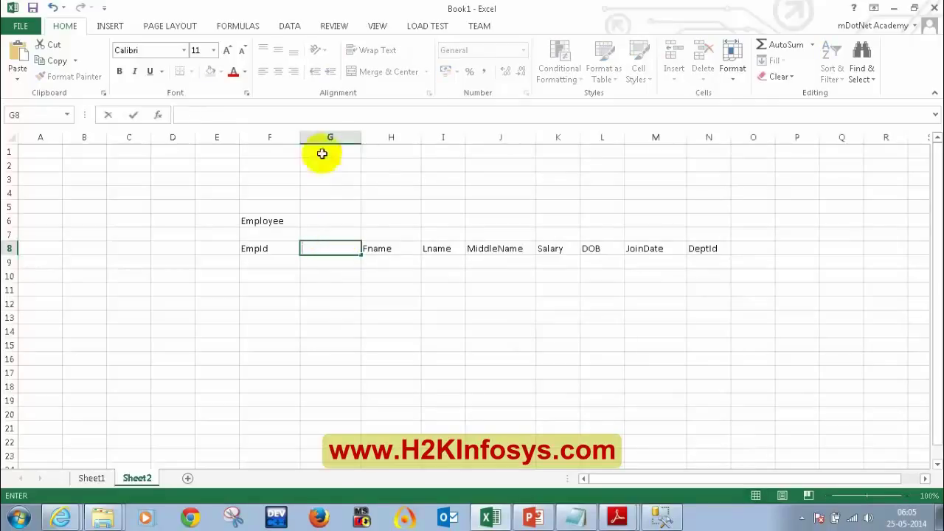
right_click(326, 137)
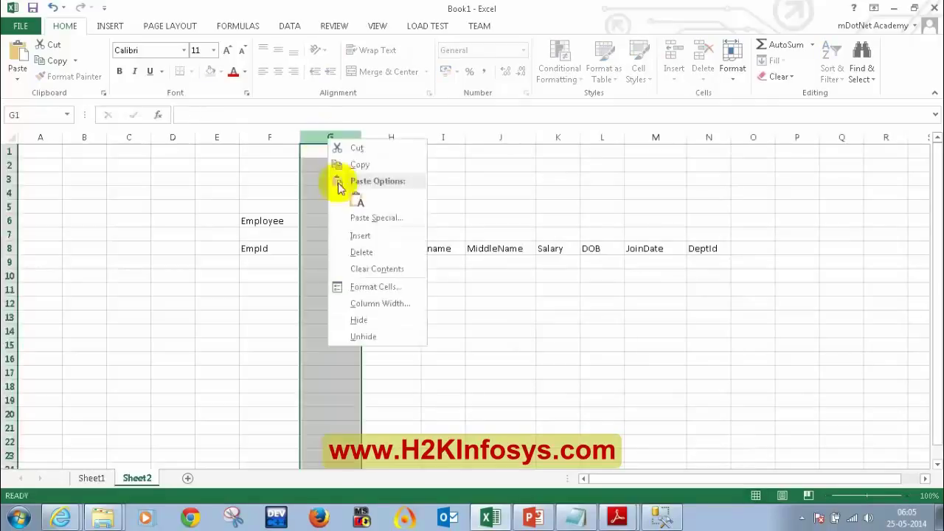
click(359, 251)
click(375, 219)
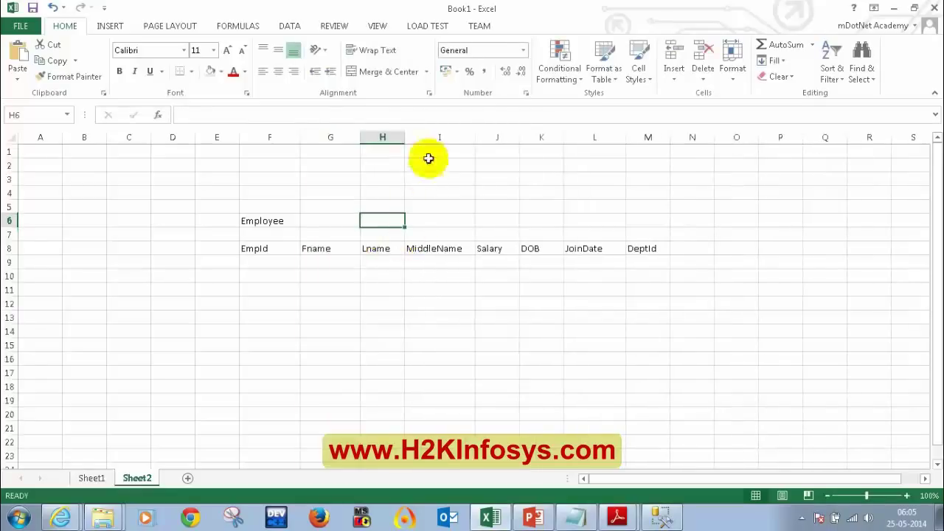
click(499, 133)
right_click(499, 135)
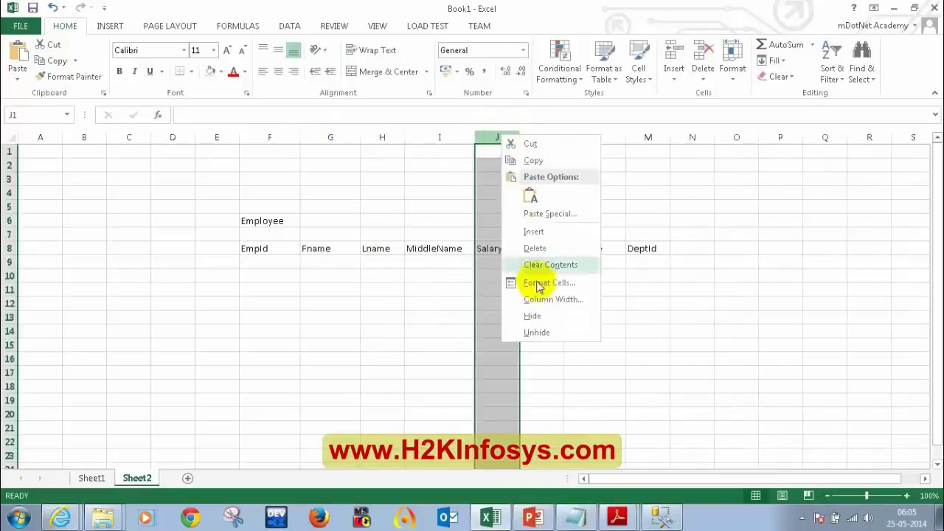
click(527, 229)
click(491, 252)
text(Ema)
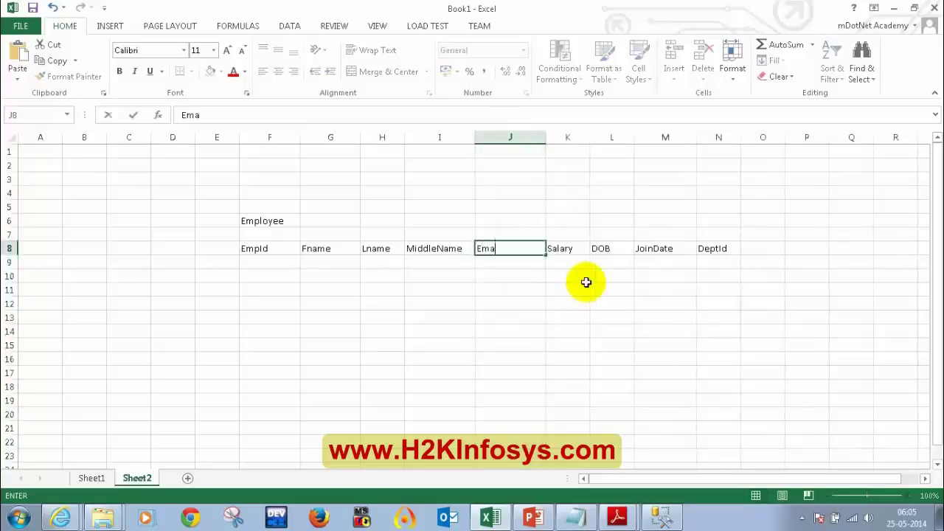
text(ilID)
key(Return)
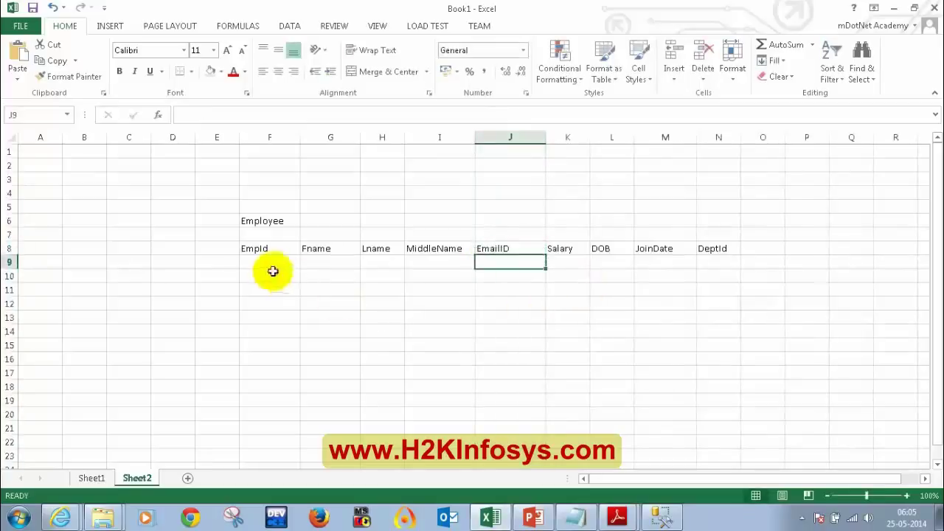
drag(276, 263, 700, 377)
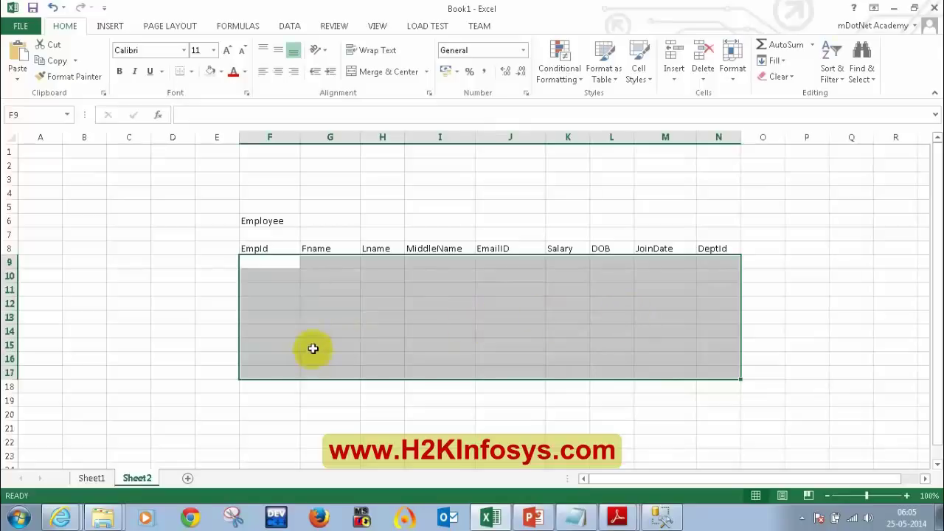
Clear the EmpId heading from cell F8 so the headings start at Fname in G8
click(278, 263)
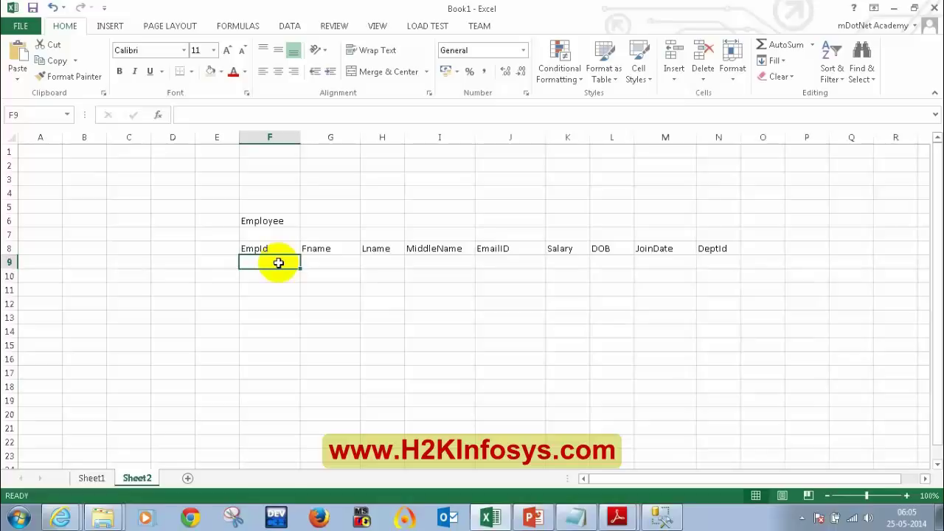
click(276, 246)
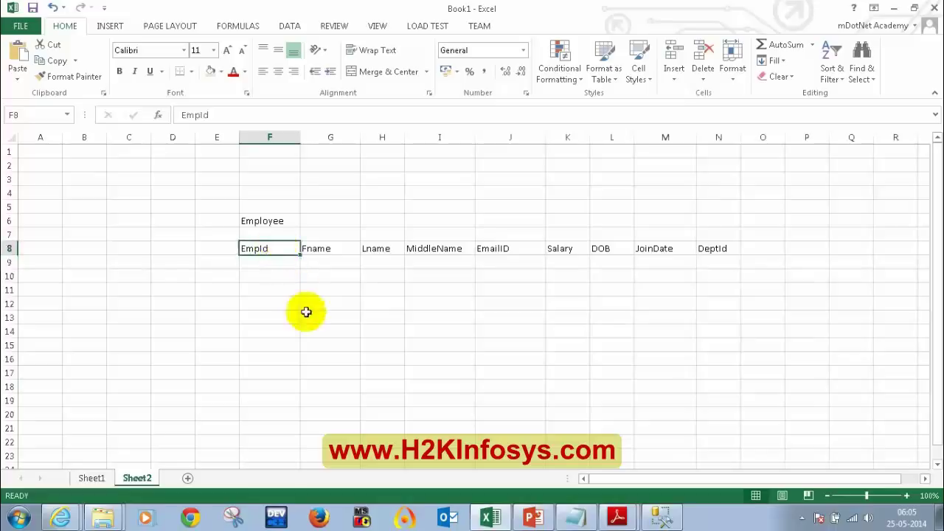
key(Delete)
drag(322, 248, 736, 367)
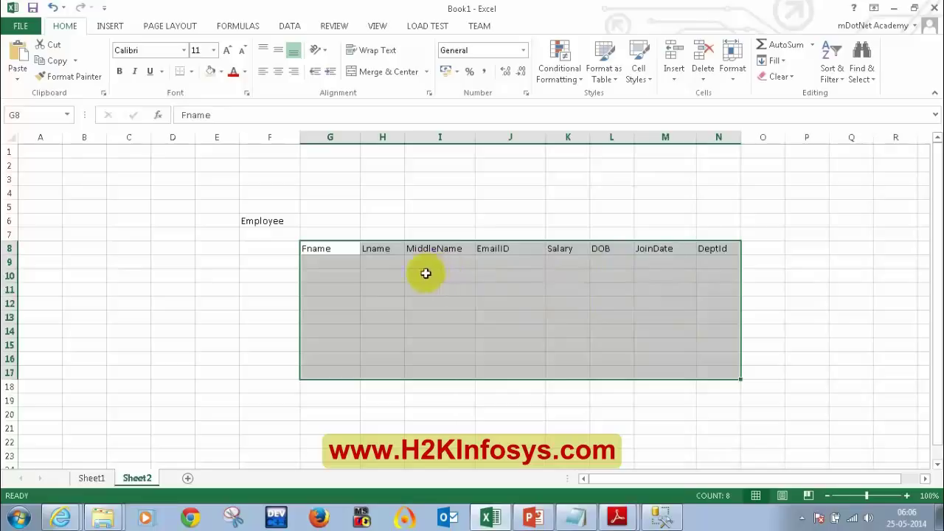
click(517, 270)
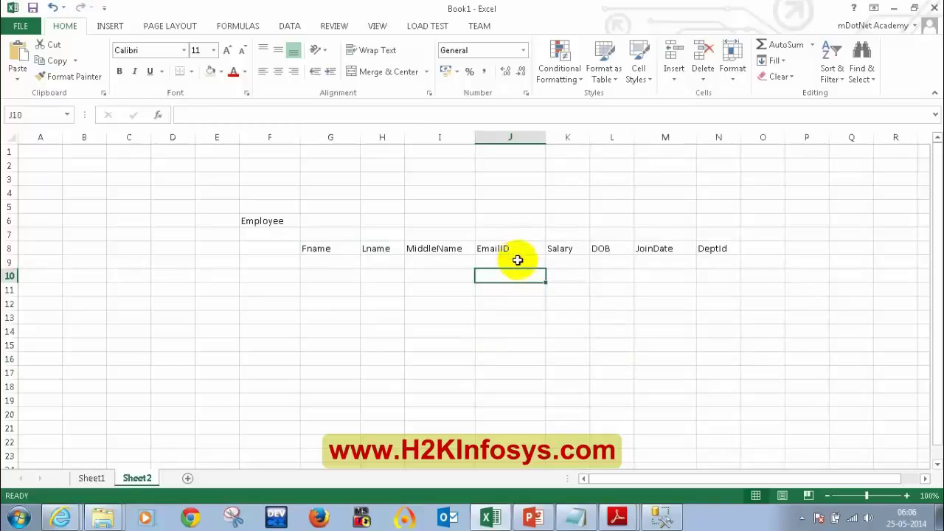
Delete column J holding EmailID so Salary sits right after MiddleName
click(499, 151)
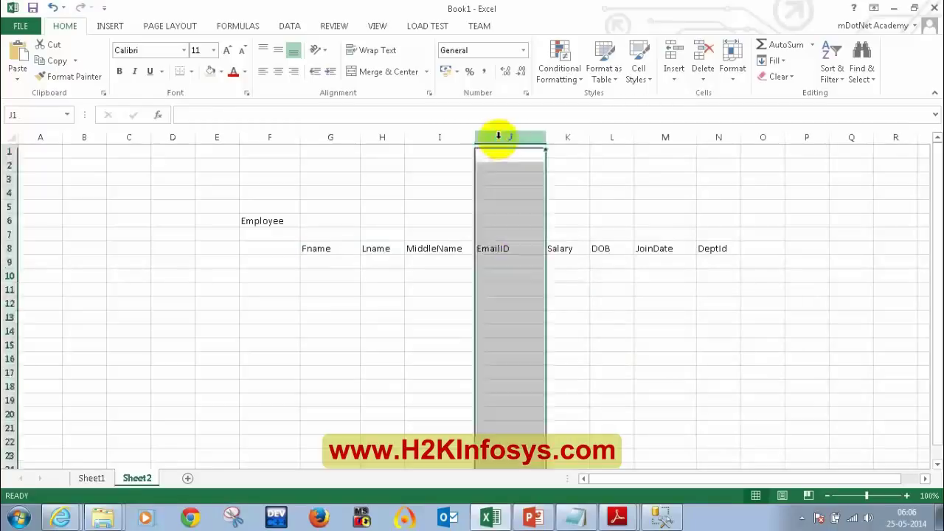
right_click(497, 140)
click(531, 252)
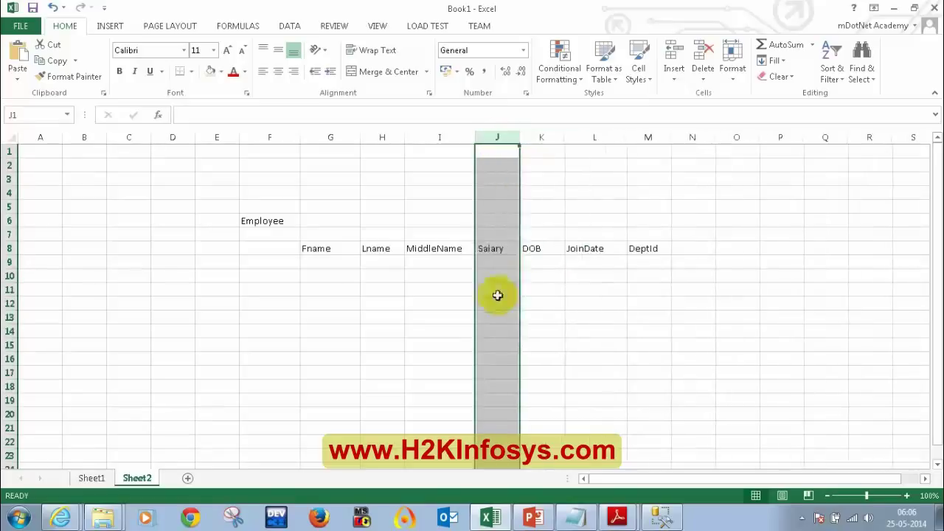
click(401, 290)
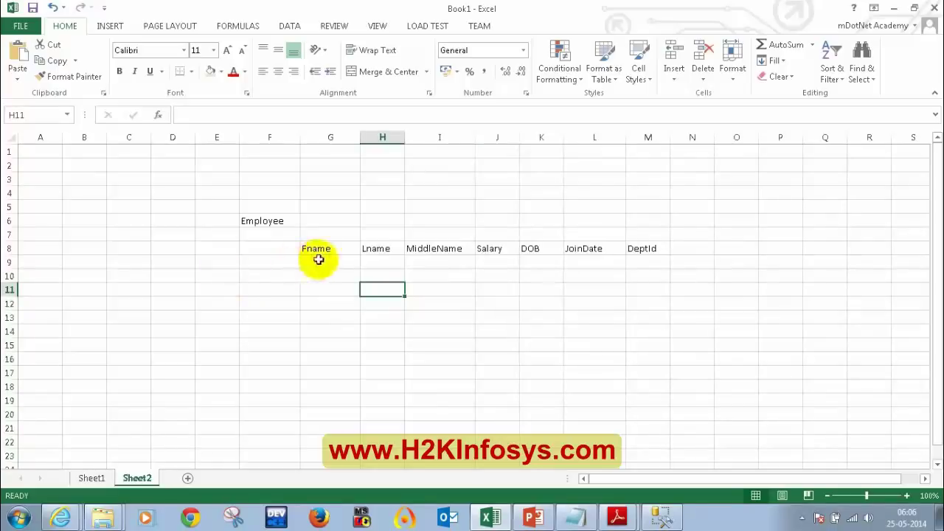
drag(318, 251, 638, 366)
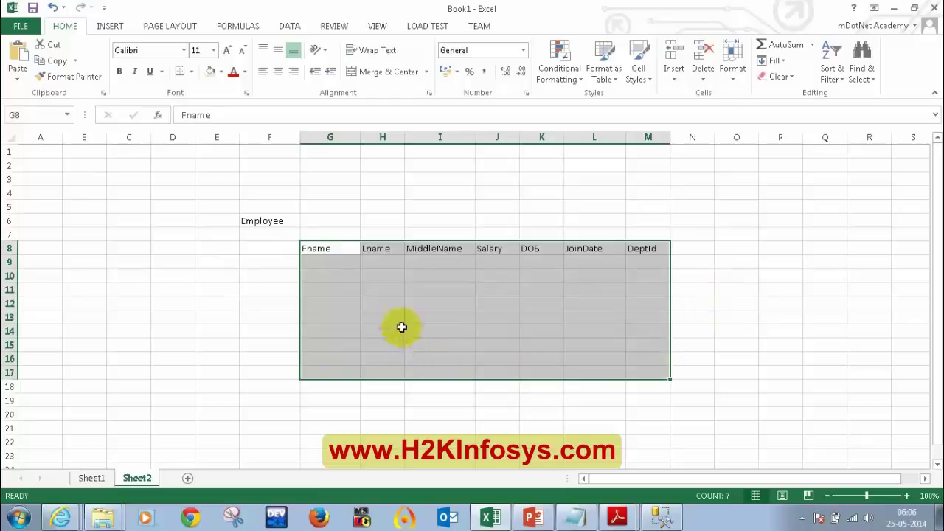
click(393, 264)
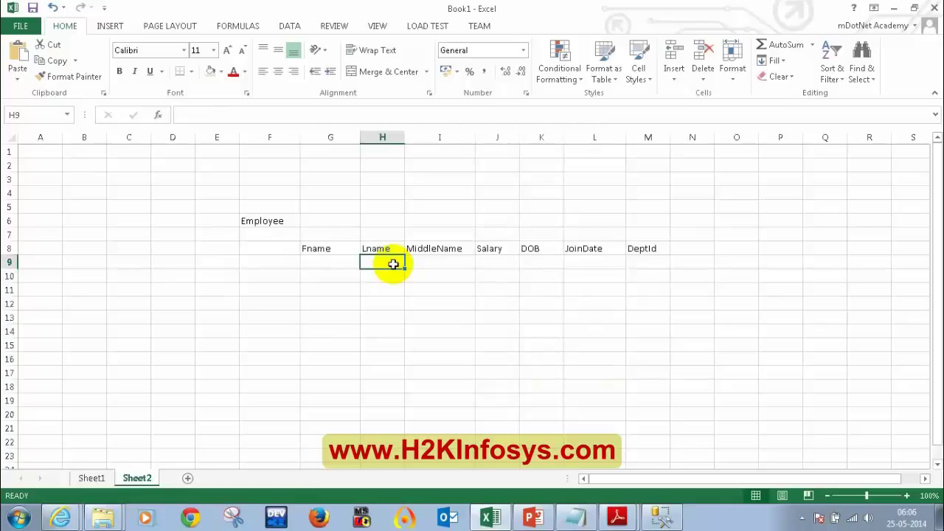
click(650, 277)
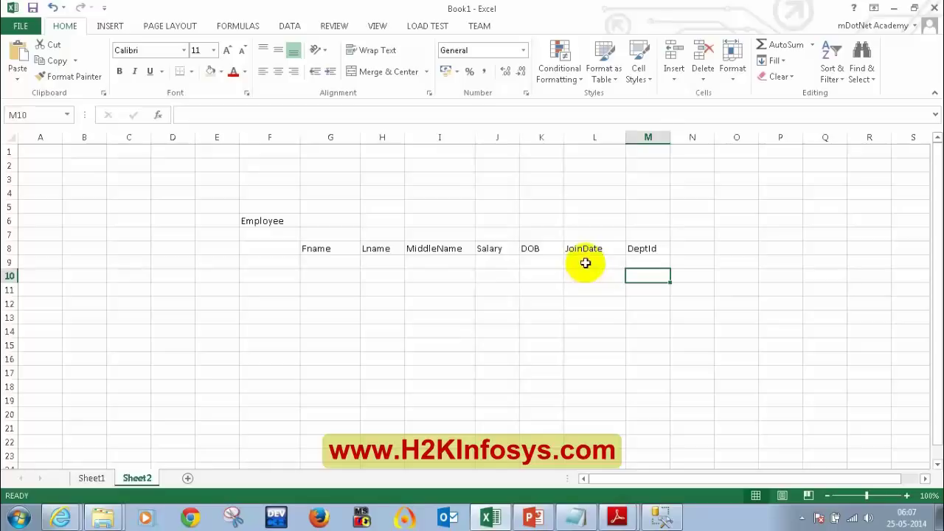
click(585, 263)
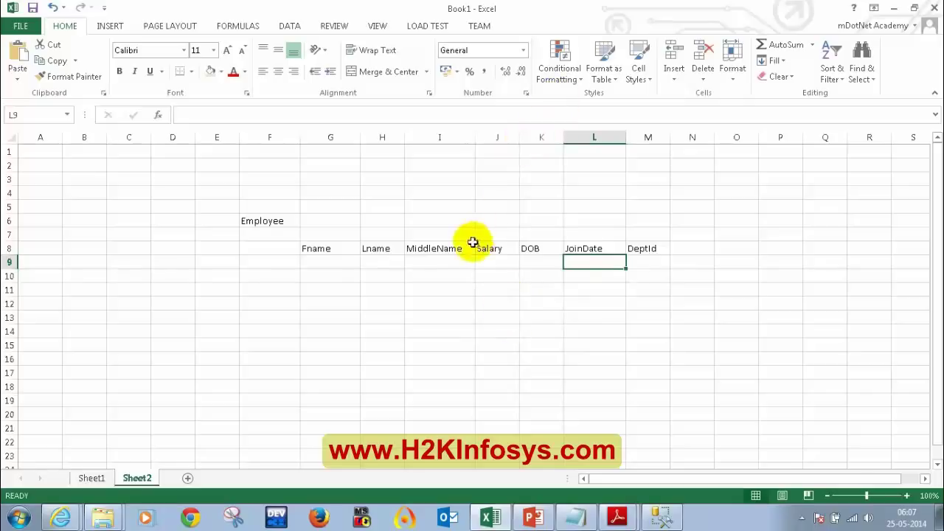
drag(318, 249, 640, 362)
click(372, 274)
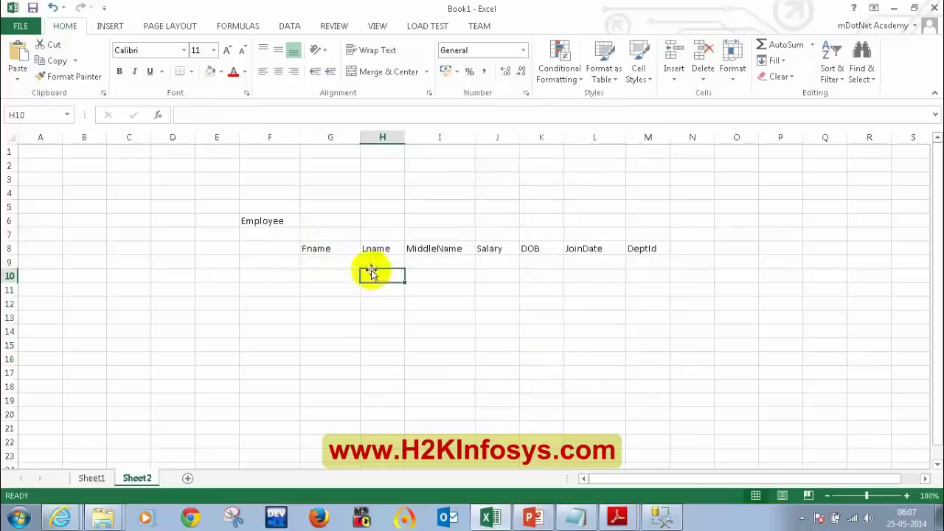
drag(330, 248, 595, 339)
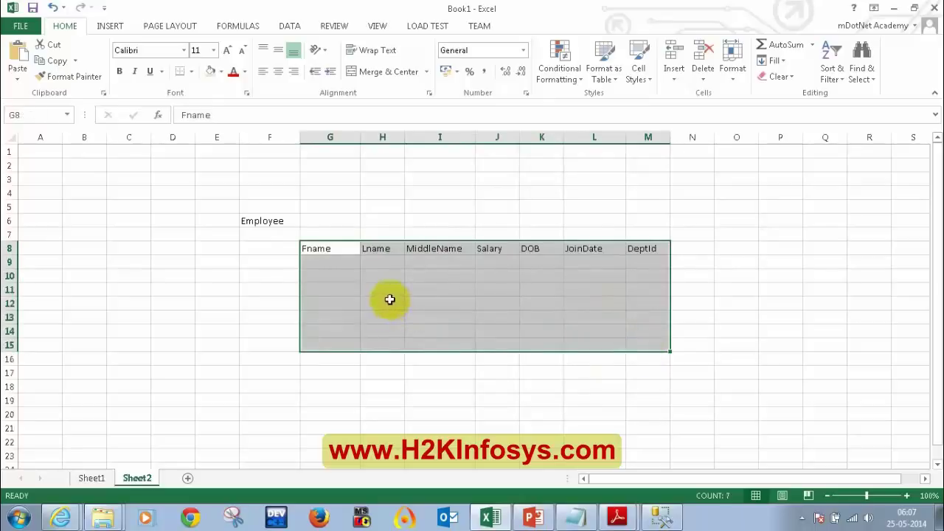
click(317, 249)
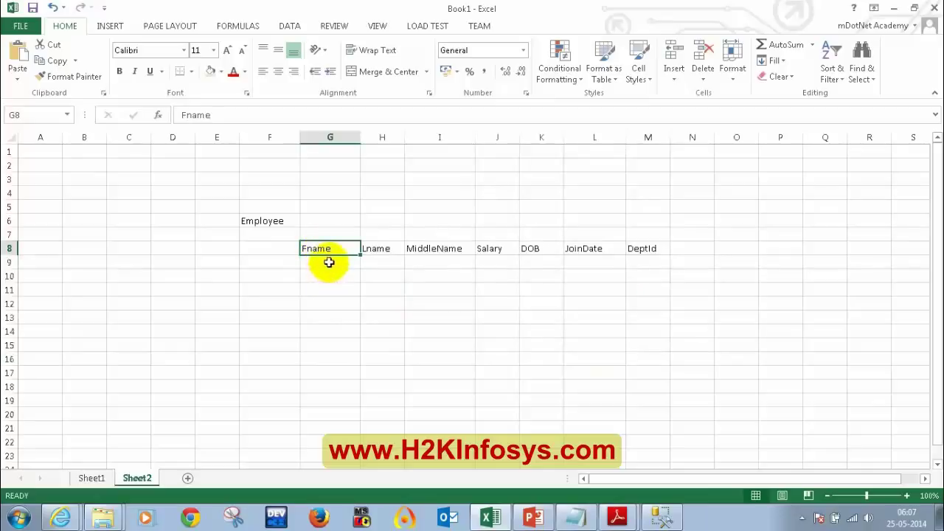
click(333, 284)
drag(331, 249, 628, 347)
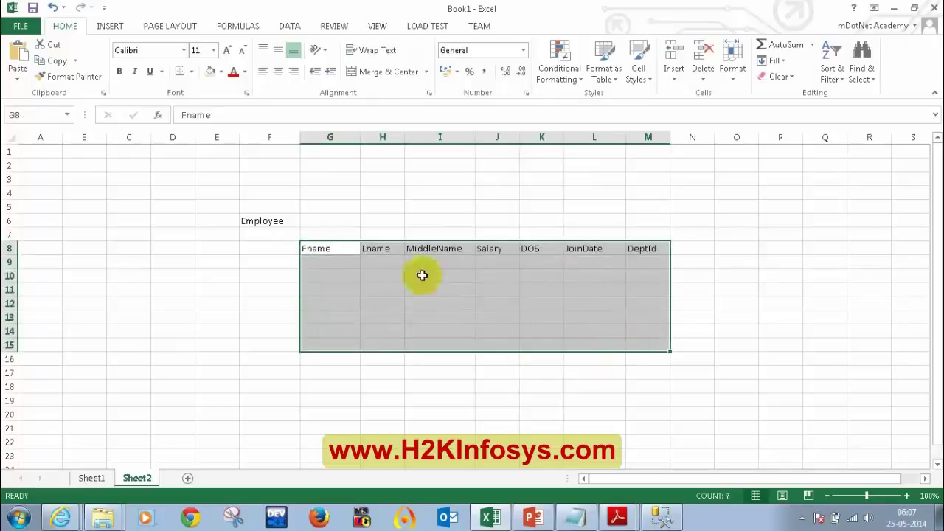
click(316, 249)
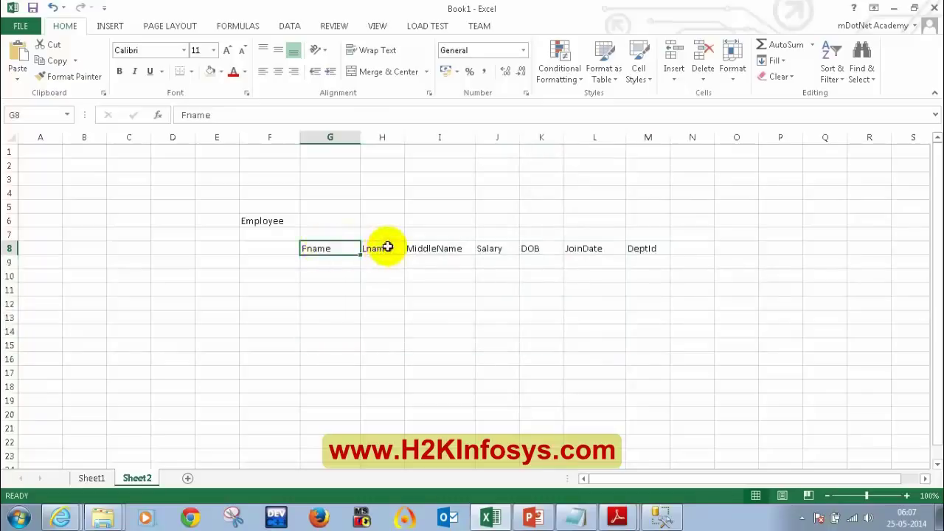
click(388, 248)
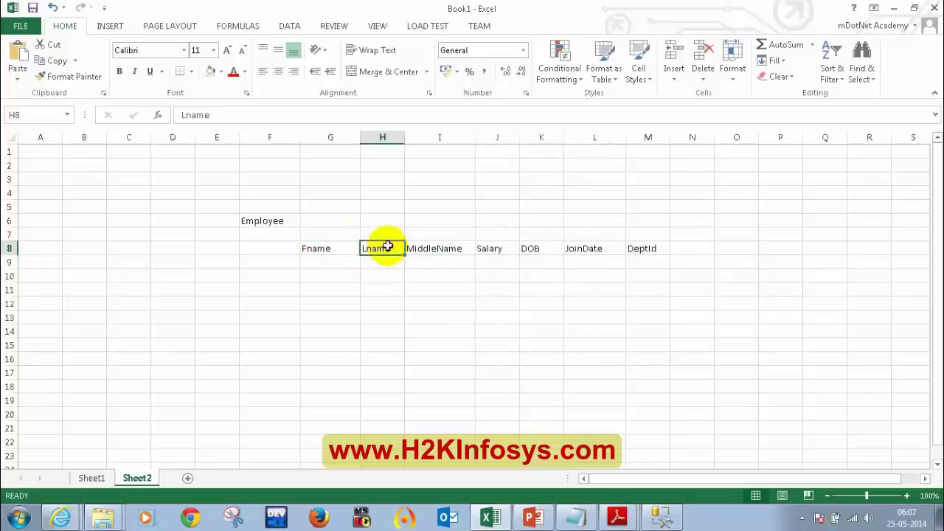
click(445, 247)
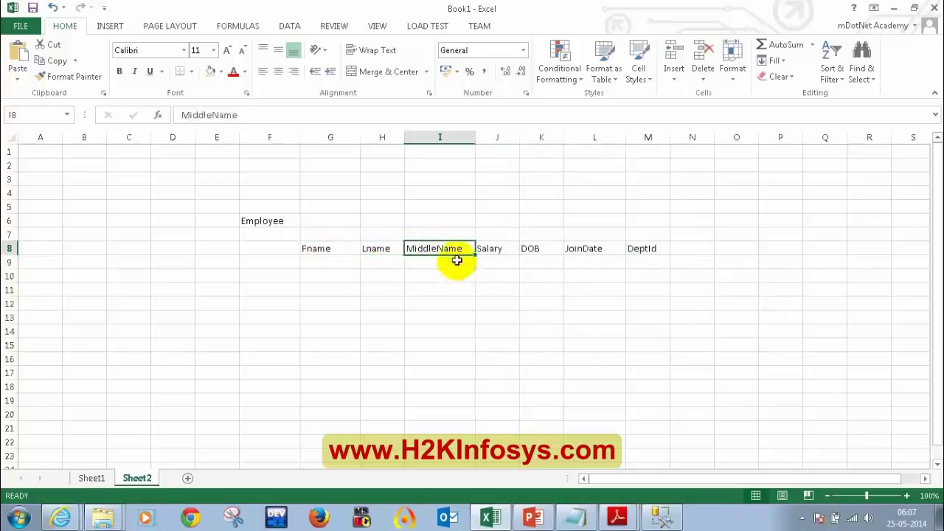
click(496, 252)
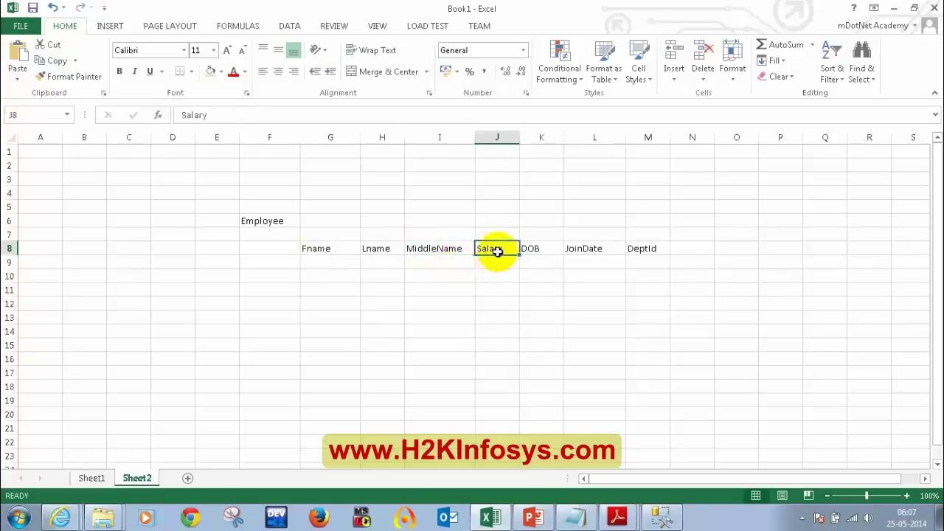
click(534, 251)
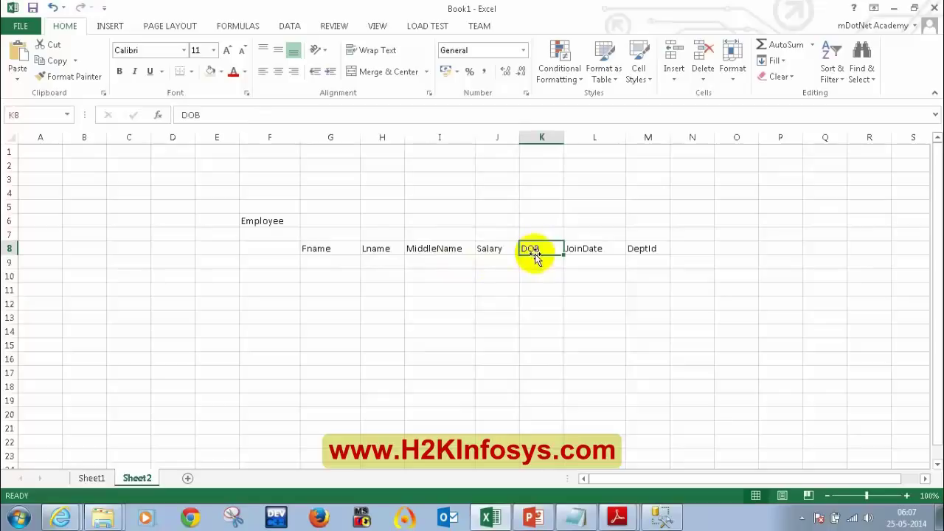
click(599, 252)
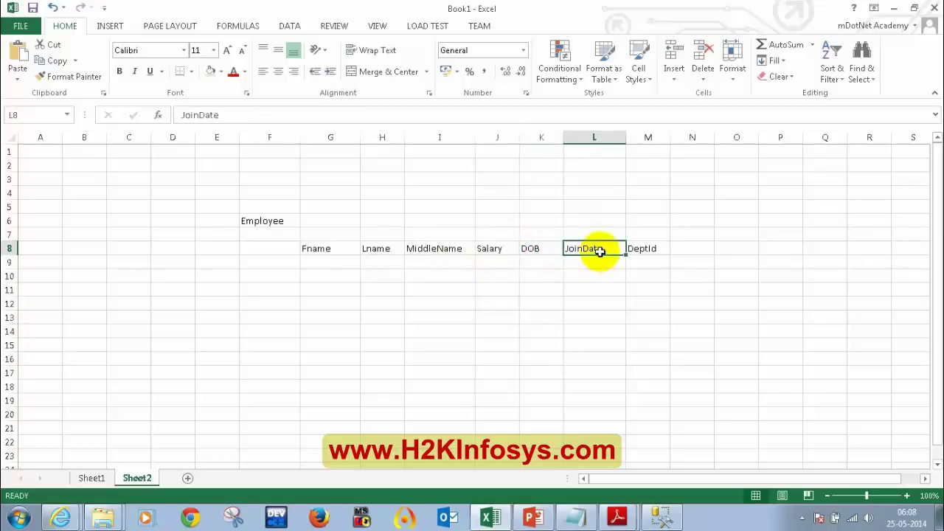
click(650, 249)
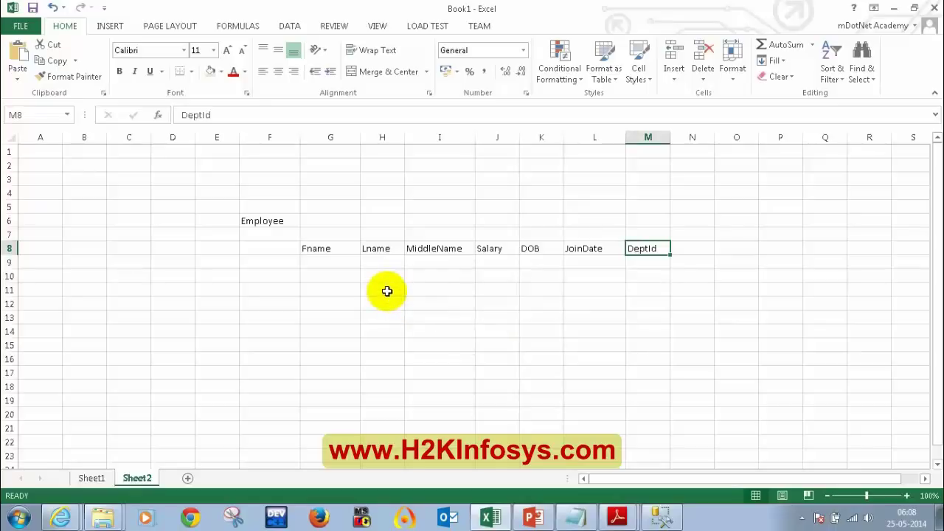
drag(327, 248, 442, 347)
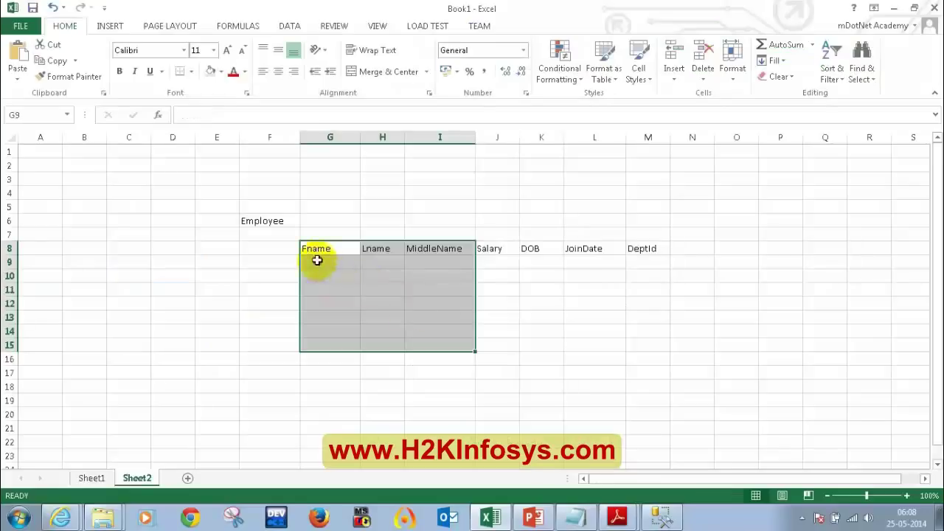
click(322, 259)
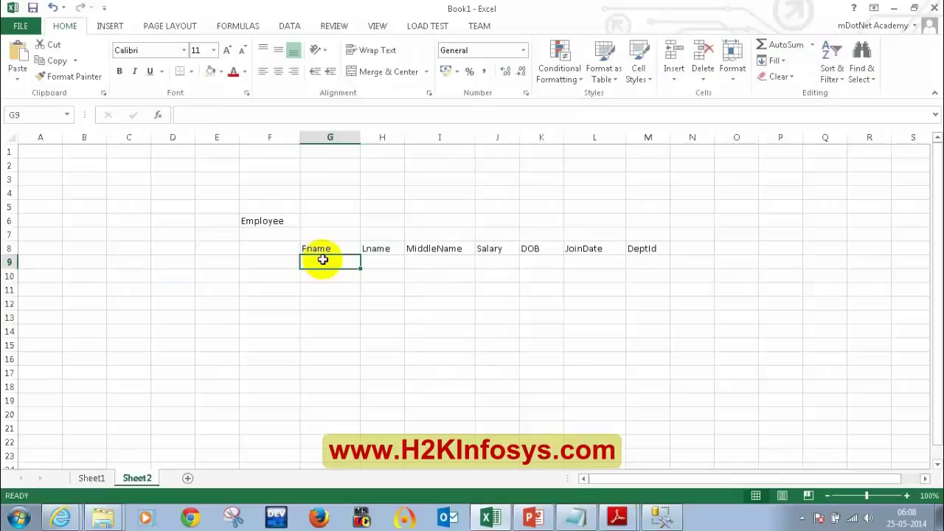
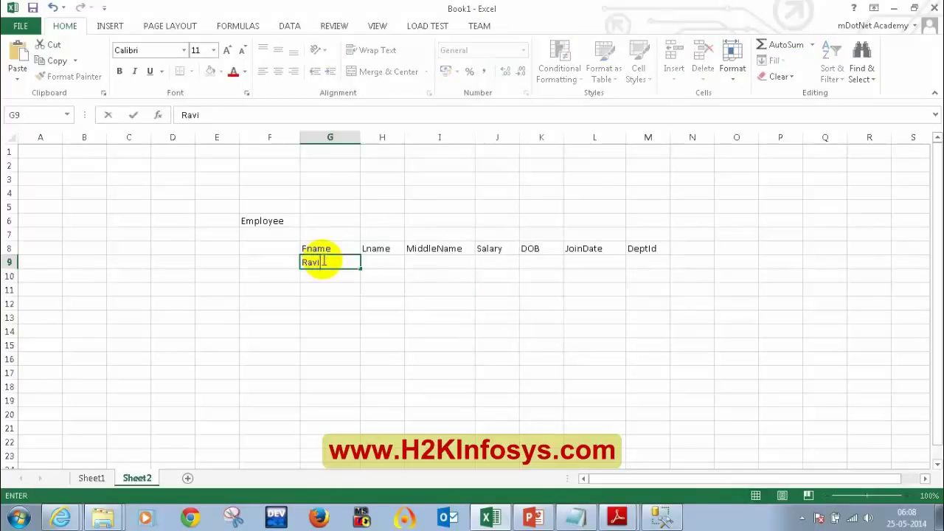
key(Tab)
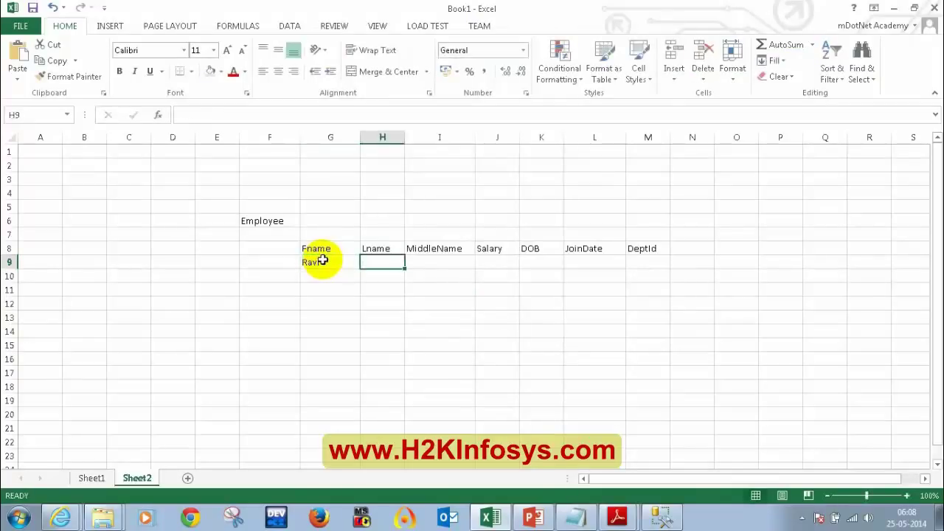
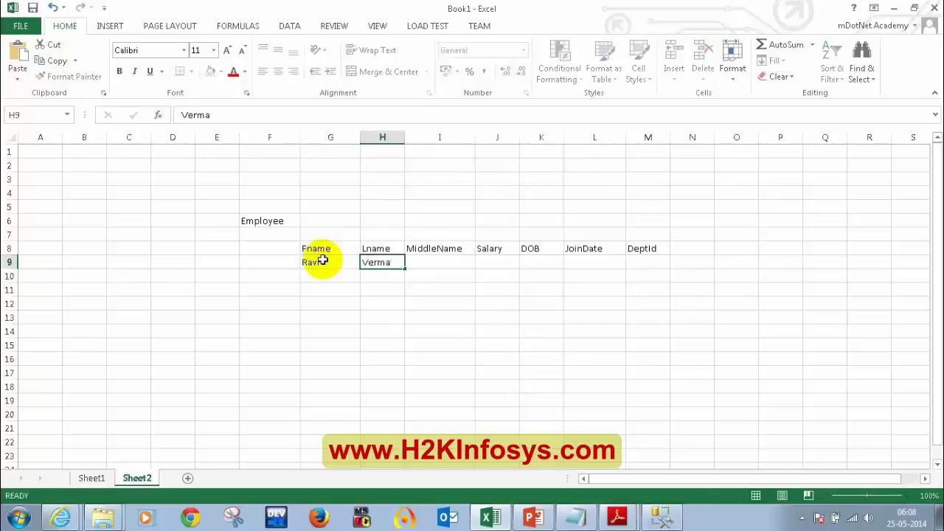
key(Tab)
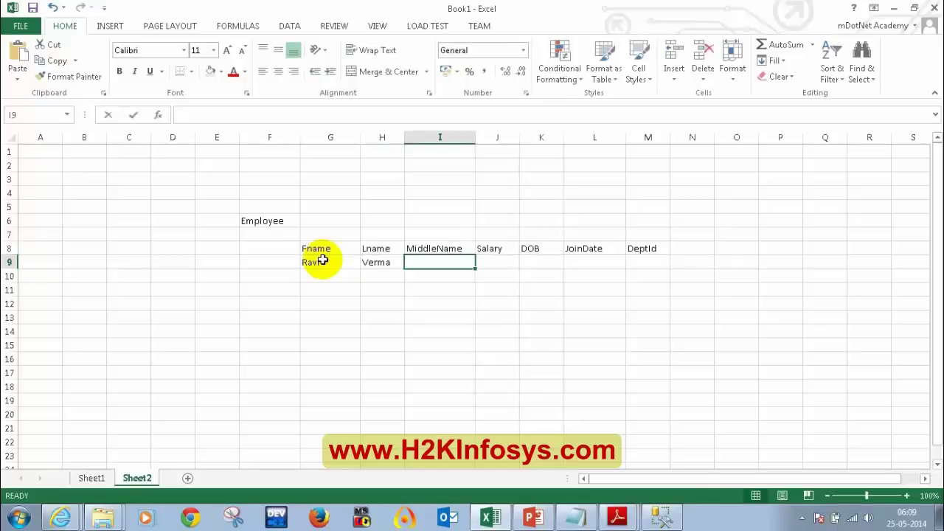
key(Return)
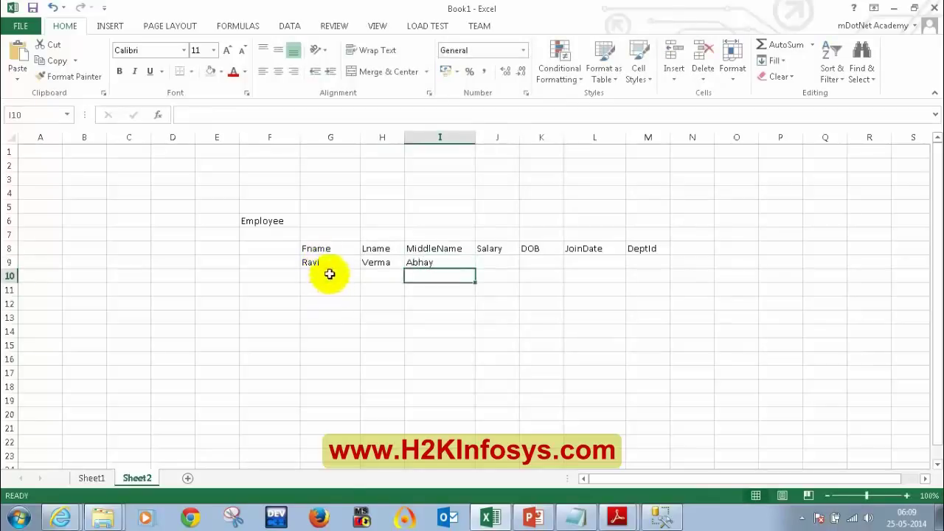
drag(335, 267, 440, 268)
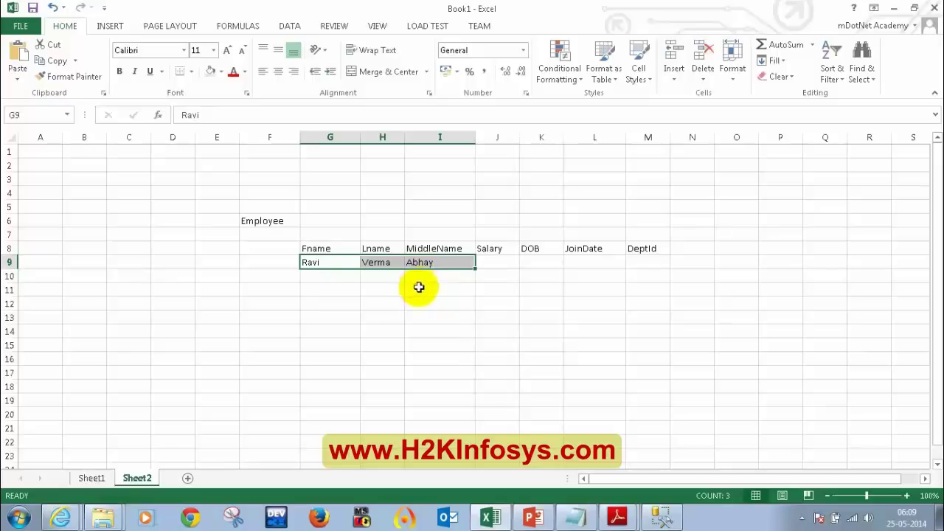
click(332, 276)
drag(331, 263, 435, 264)
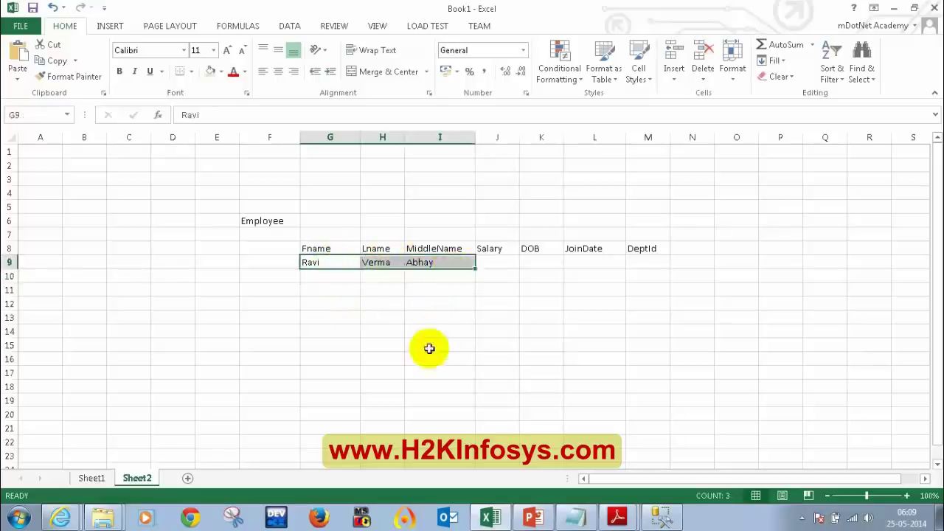
key(Delete)
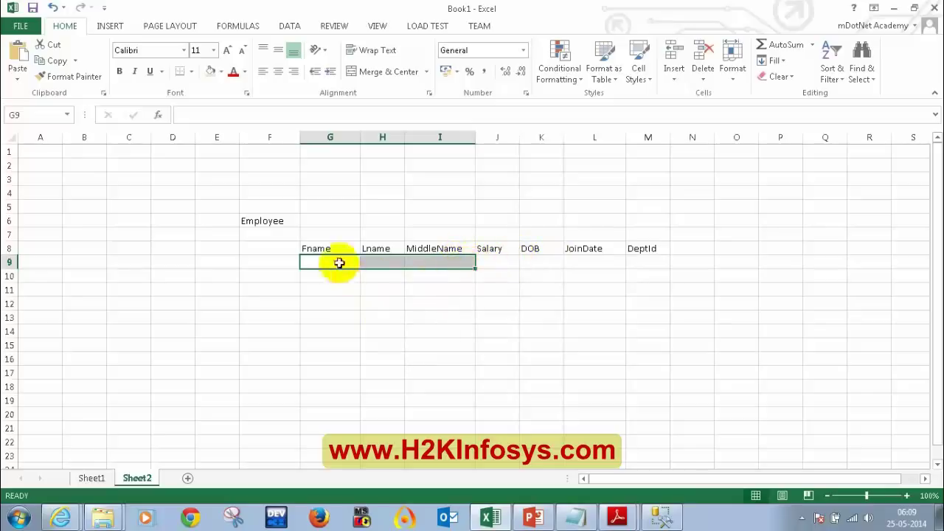
drag(331, 248, 658, 255)
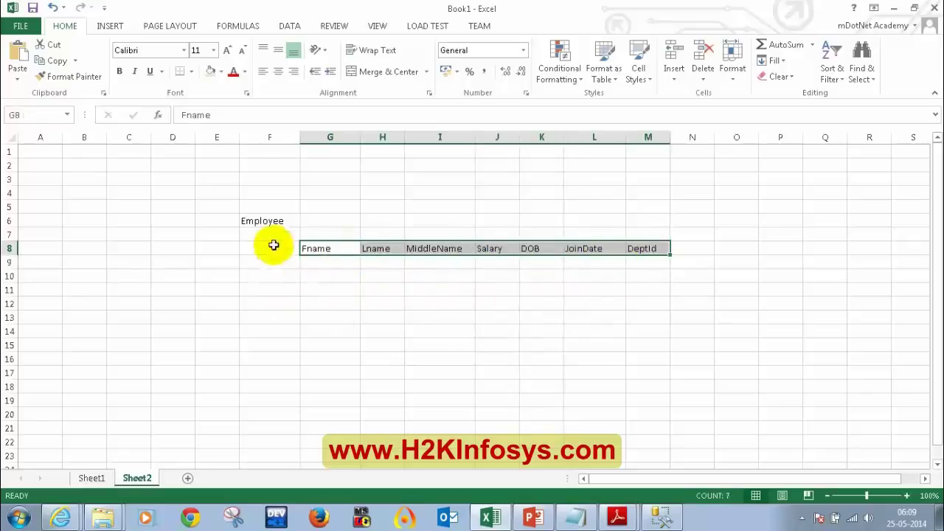
key(ctrl+z)
key(ctrl+z)
key(ctrl+z)
key(ctrl+z)
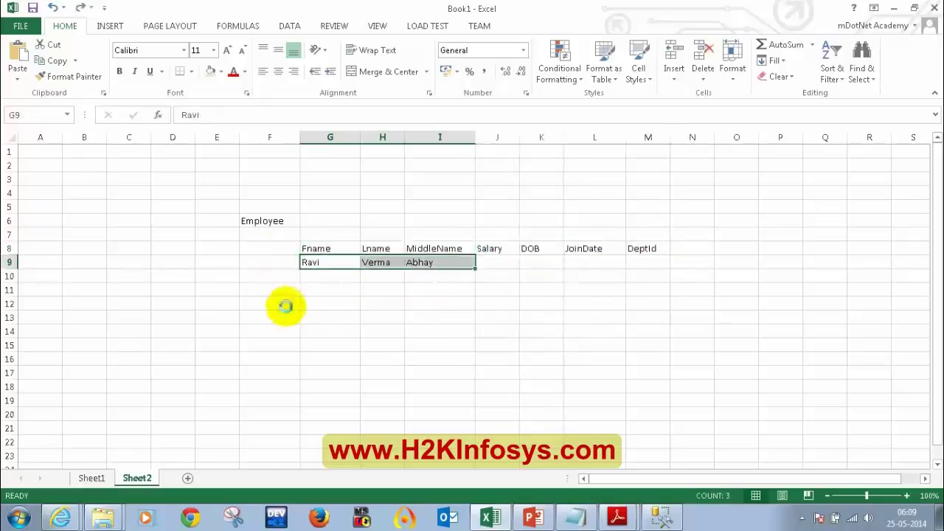
Undo twice more to restore the EmailID column and the EmpId heading, then select F8
key(ctrl+z)
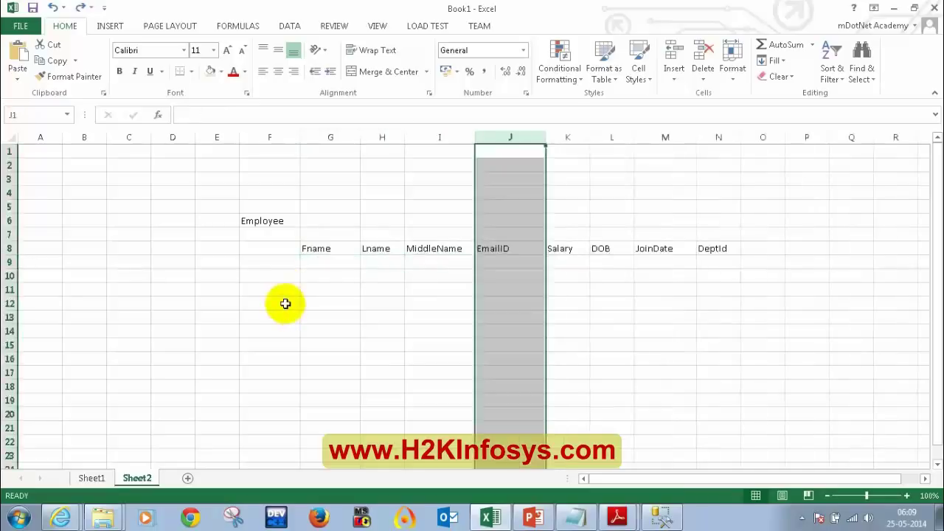
key(ctrl+z)
click(276, 291)
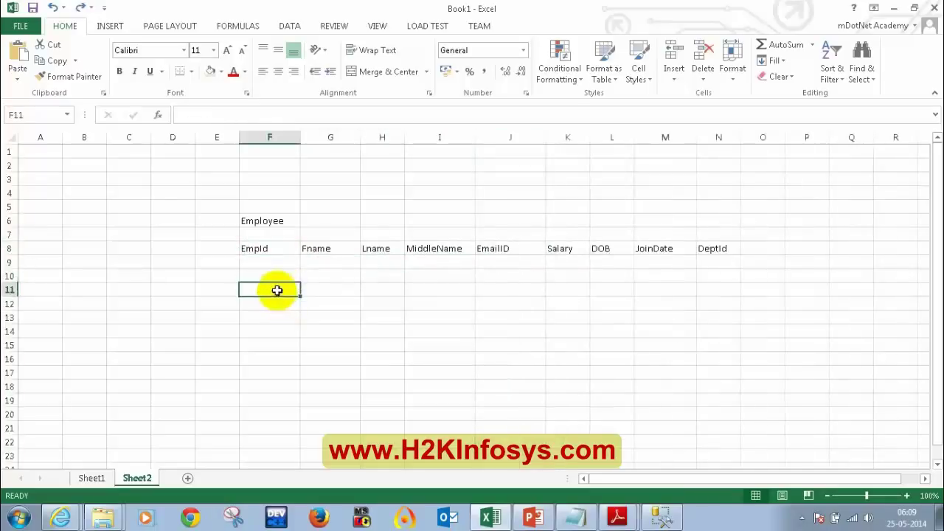
click(281, 249)
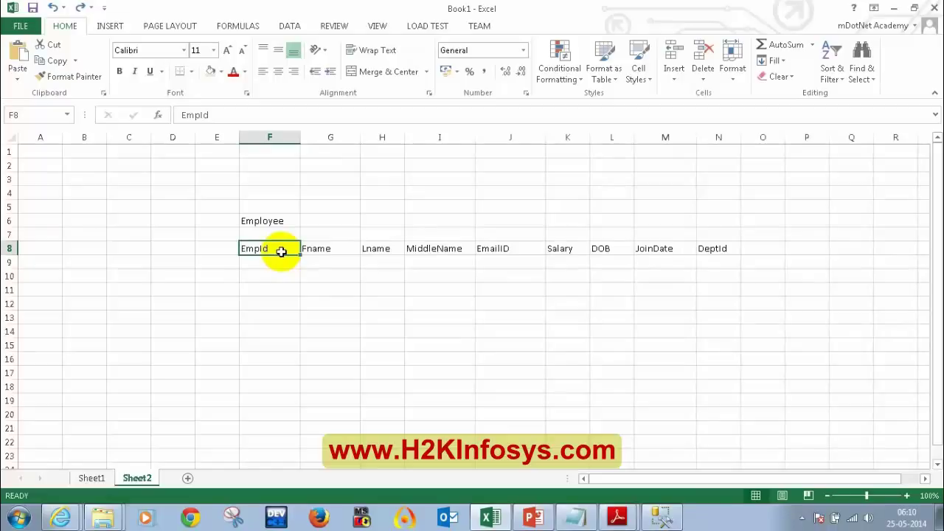
click(287, 265)
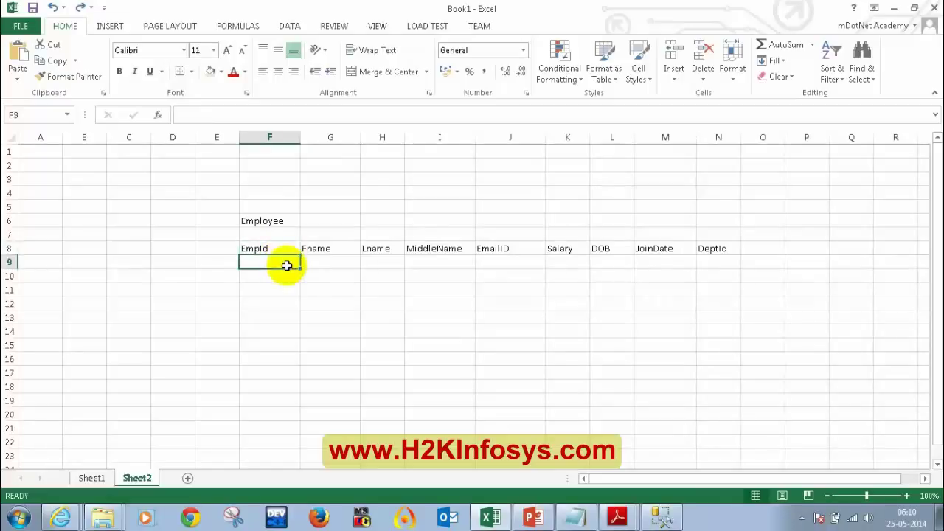
text(1)
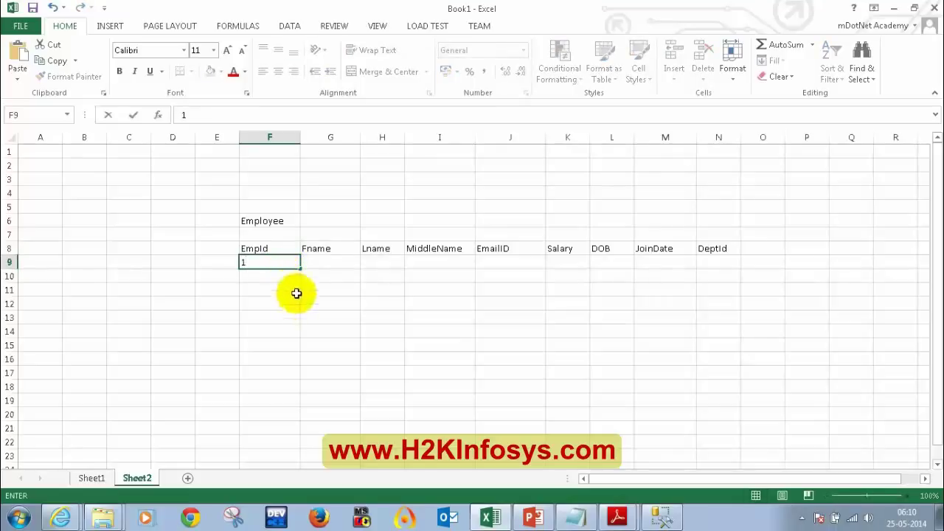
key(BackSpace)
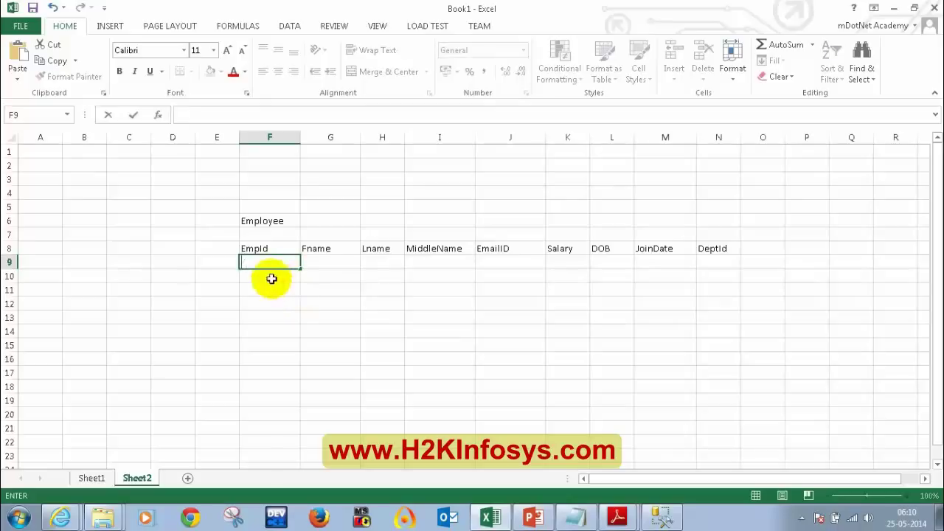
click(267, 291)
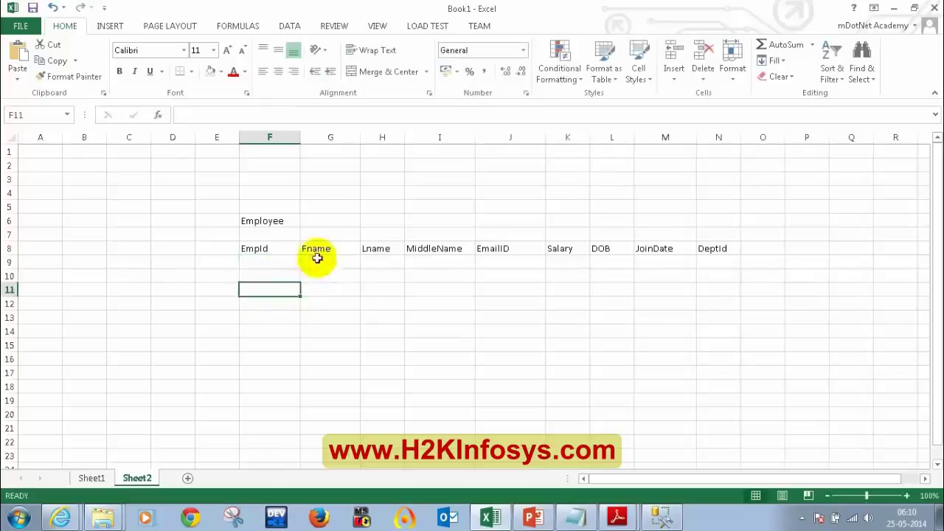
drag(317, 251, 414, 258)
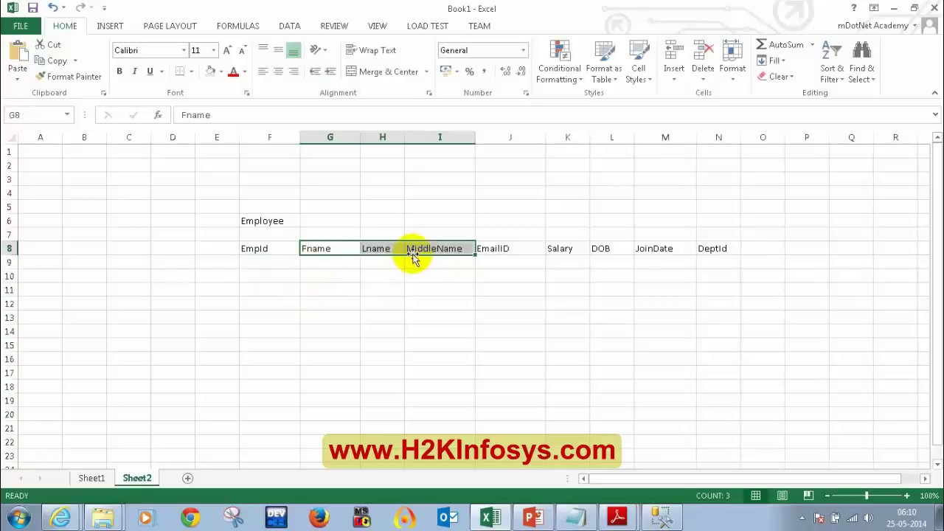
click(332, 271)
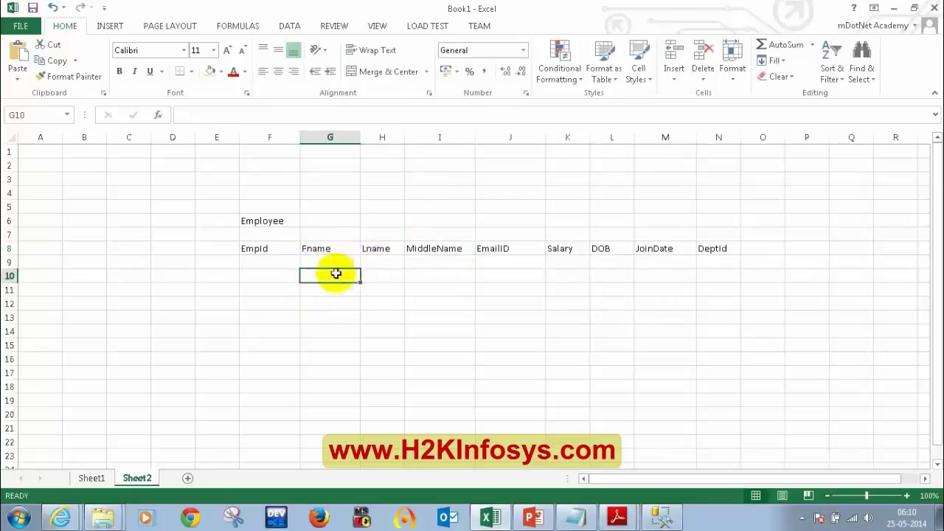
click(268, 248)
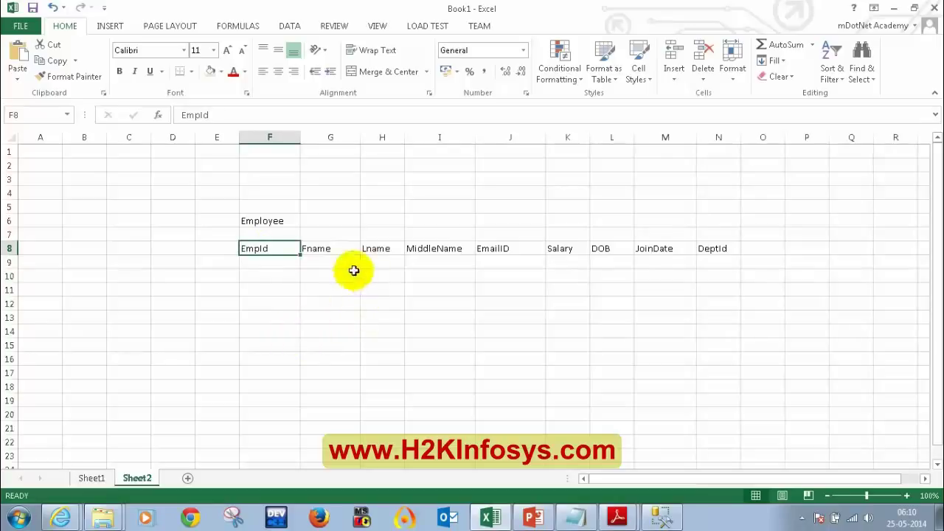
drag(332, 248, 443, 251)
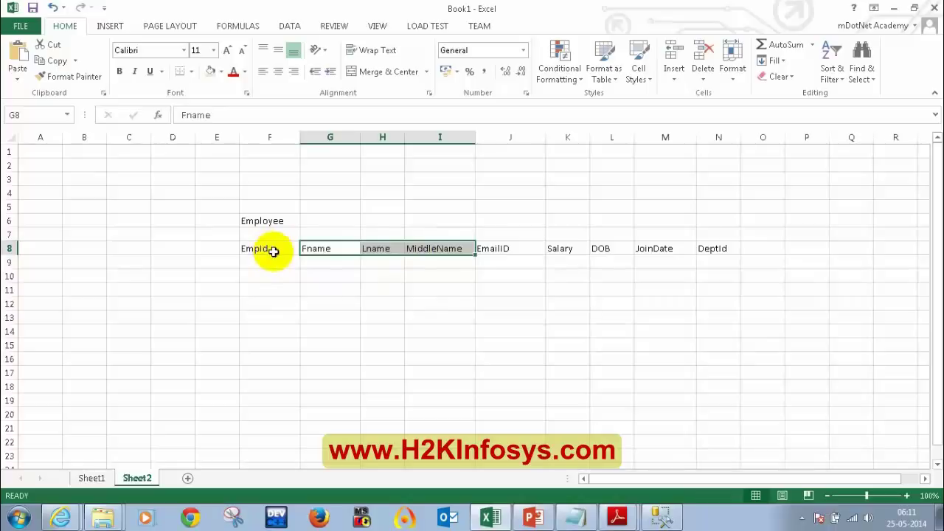
click(273, 252)
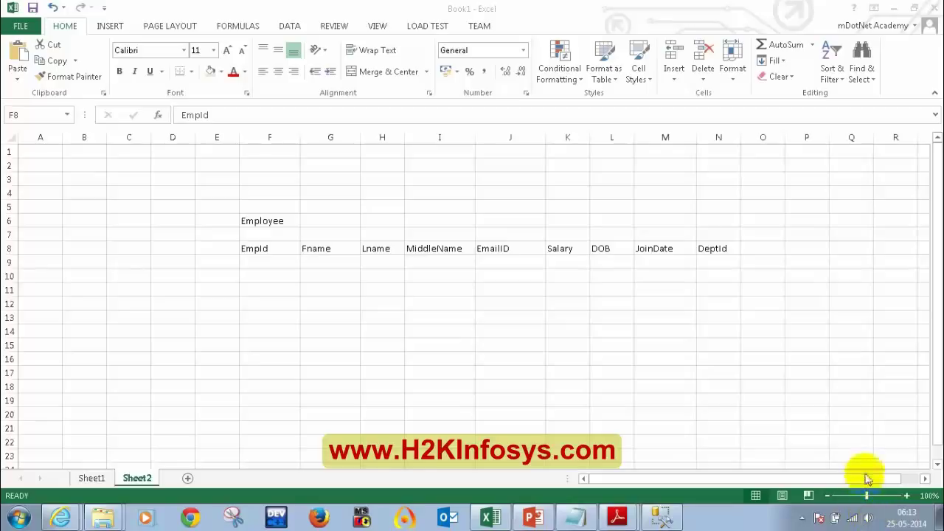
click(868, 522)
drag(861, 415, 863, 373)
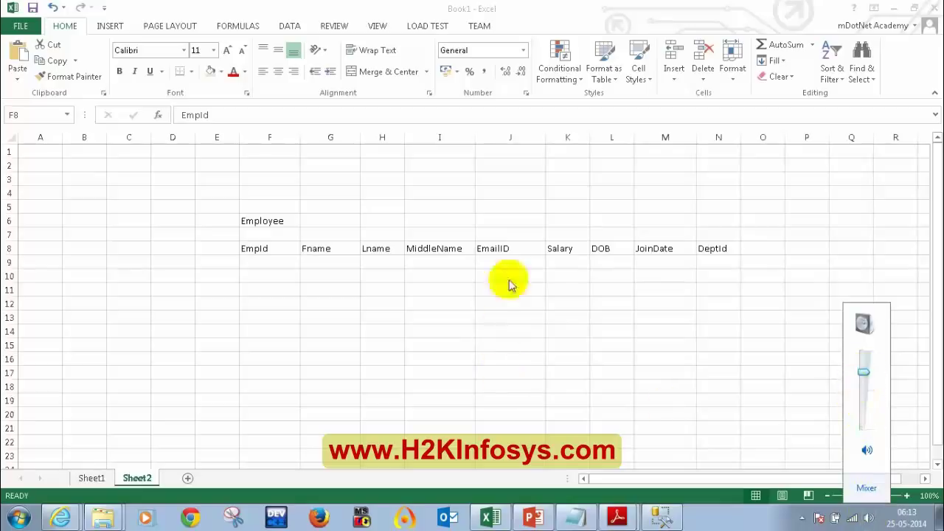
click(817, 143)
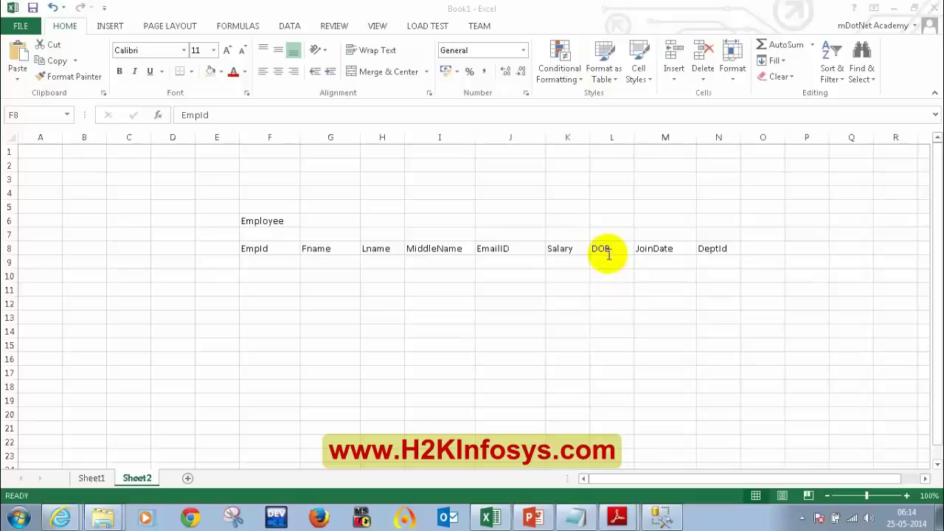
Switch from the Excel workbook to SQL Server Management Studio
click(308, 249)
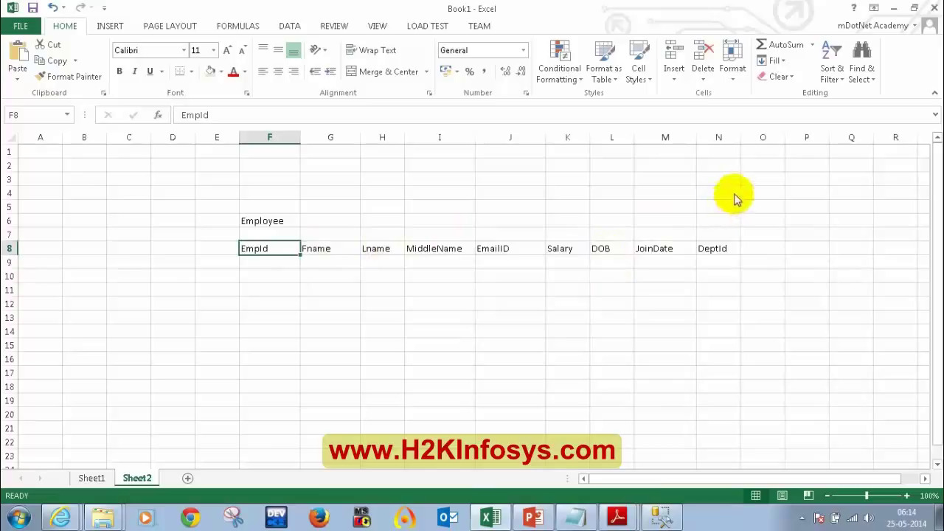
click(660, 514)
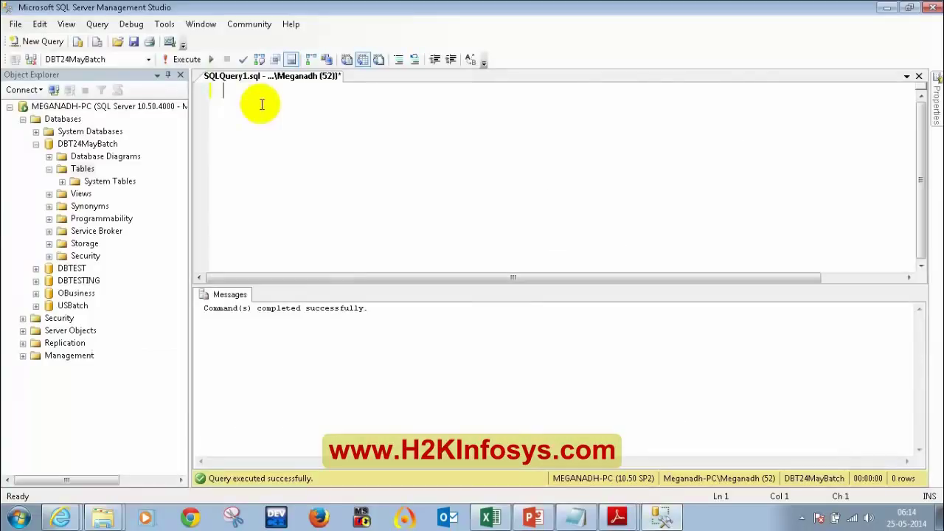
Bring the Book1 workbook with the Employee column headings back to the front
click(664, 520)
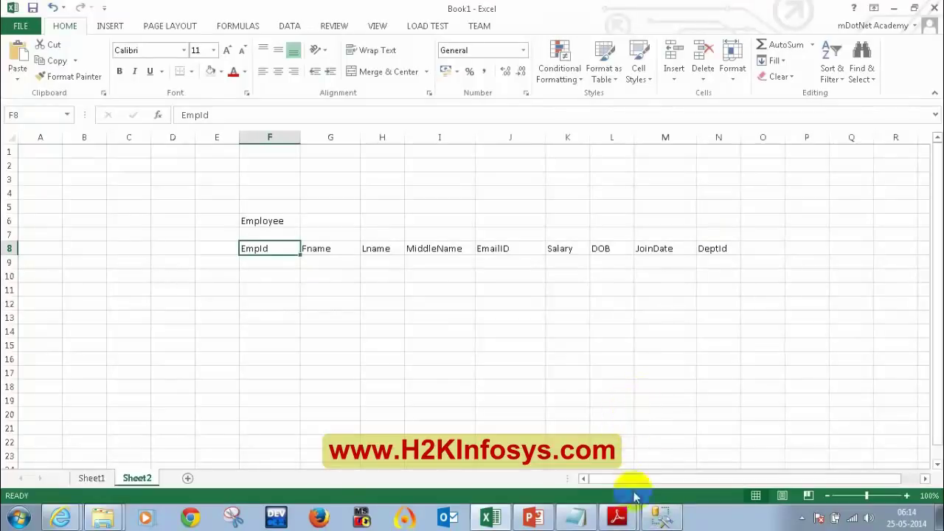
Bring up the DBTesting course content PDF in Adobe Reader, showing the Module 2: Basic SQL page
click(620, 518)
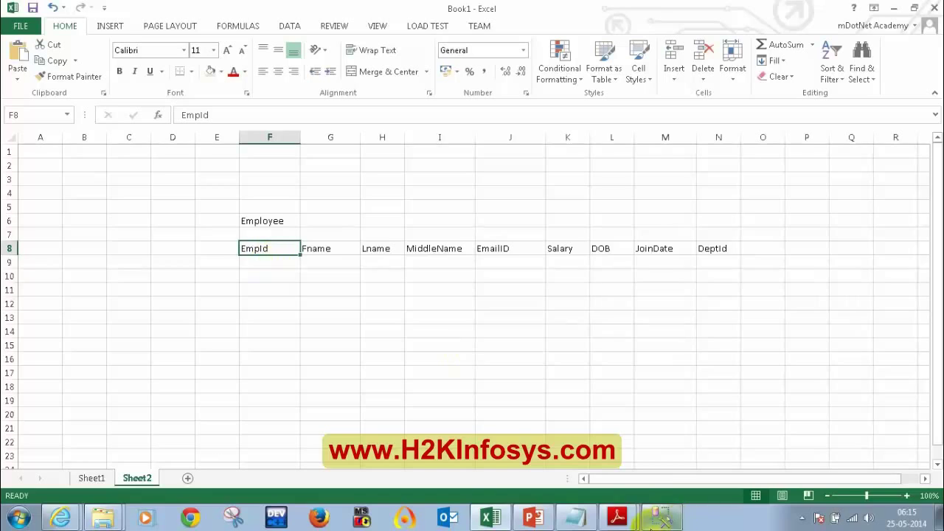
click(618, 514)
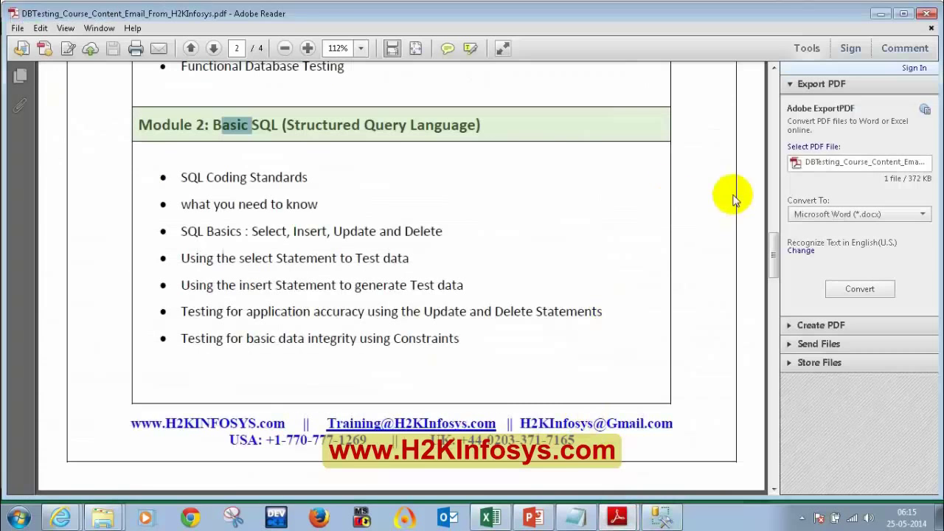
Open T-SQL Querying.pdf at the Employee sample table and highlight the 'CREATE TABLE Employee' line
click(531, 236)
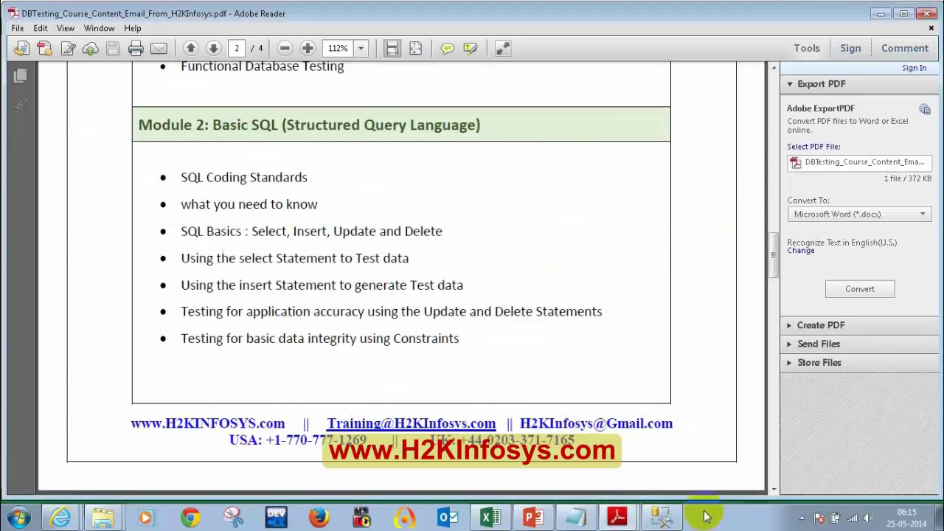
click(601, 483)
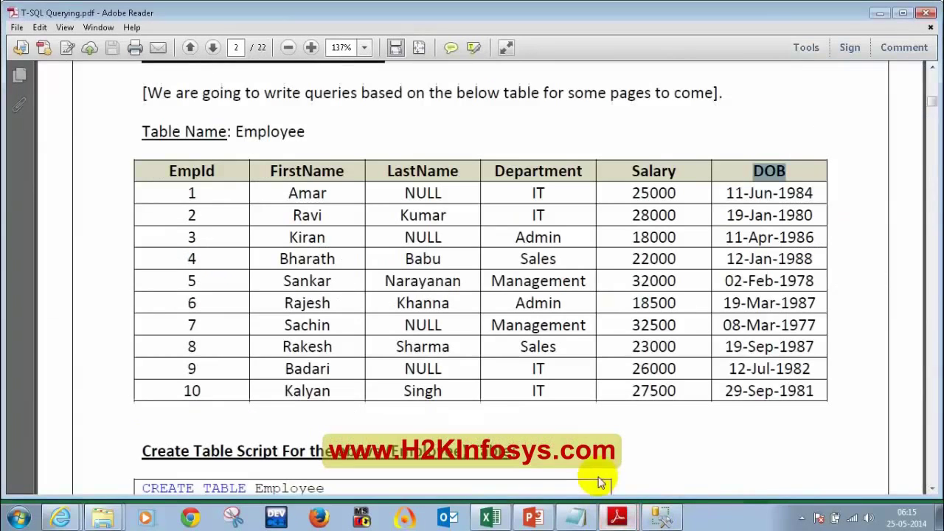
scroll(507, 206, down, 5)
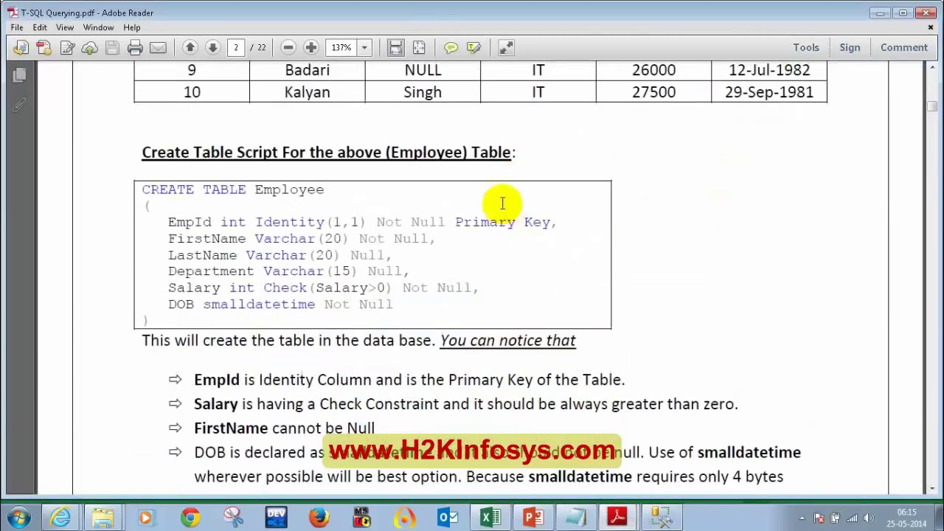
scroll(479, 231, up, 2)
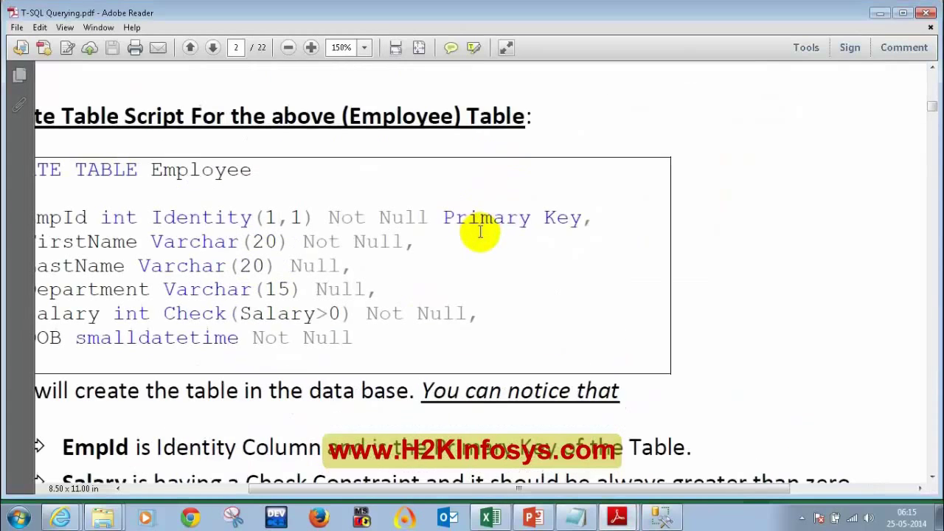
scroll(435, 301, down, 1)
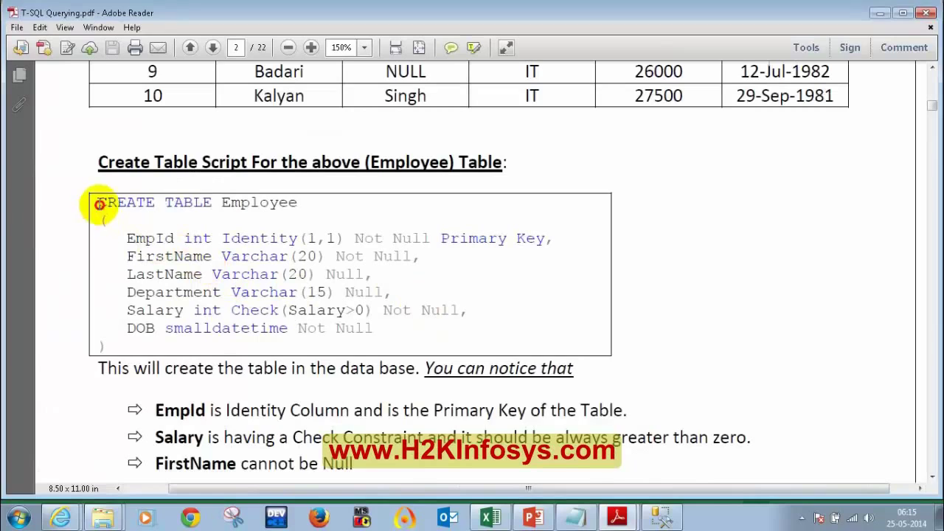
drag(99, 202, 260, 204)
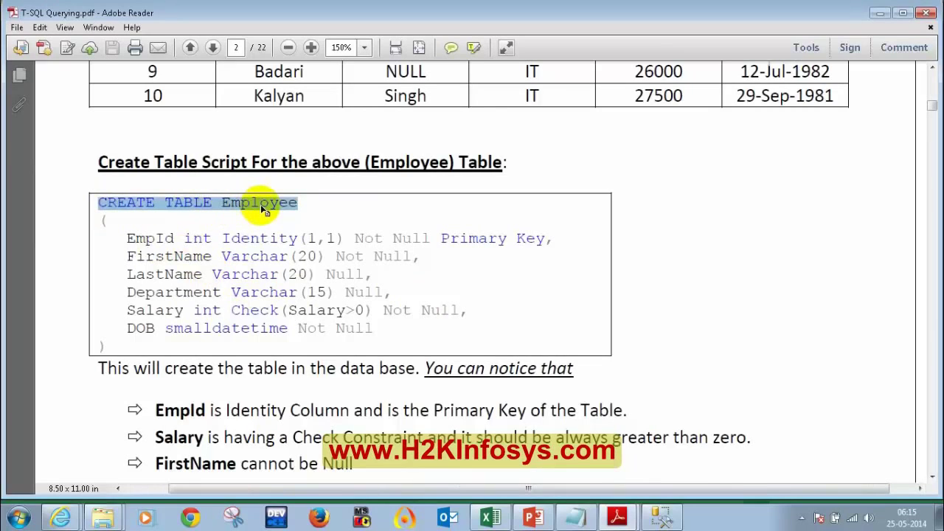